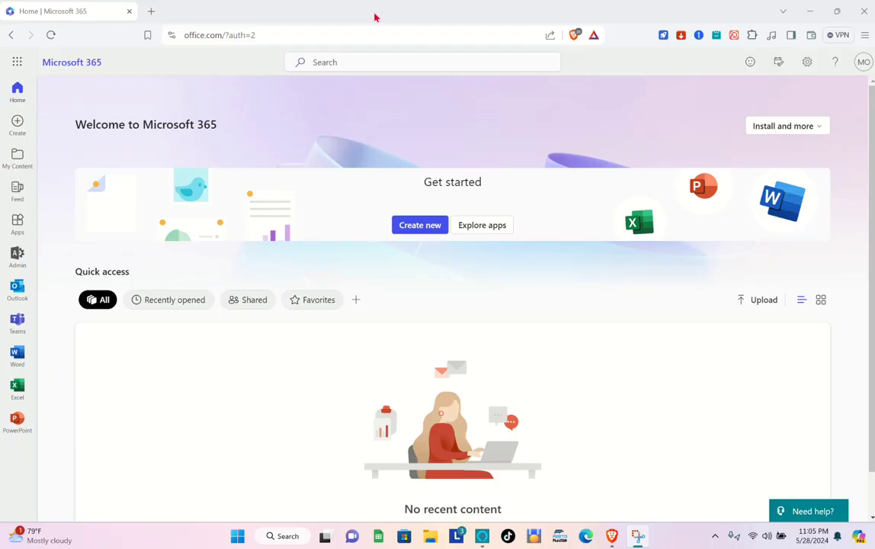
Show the Microsoft 365 apps panel, with Outlook, Word, Excel and Bookings, from the home page
{"action": "left_click", "coordinate": [263, 35]}
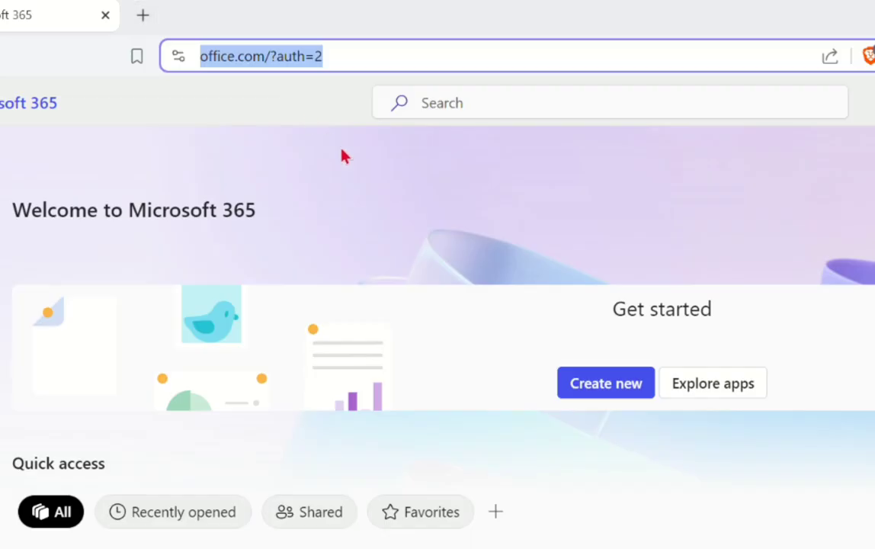
{"action": "left_click", "coordinate": [349, 51]}
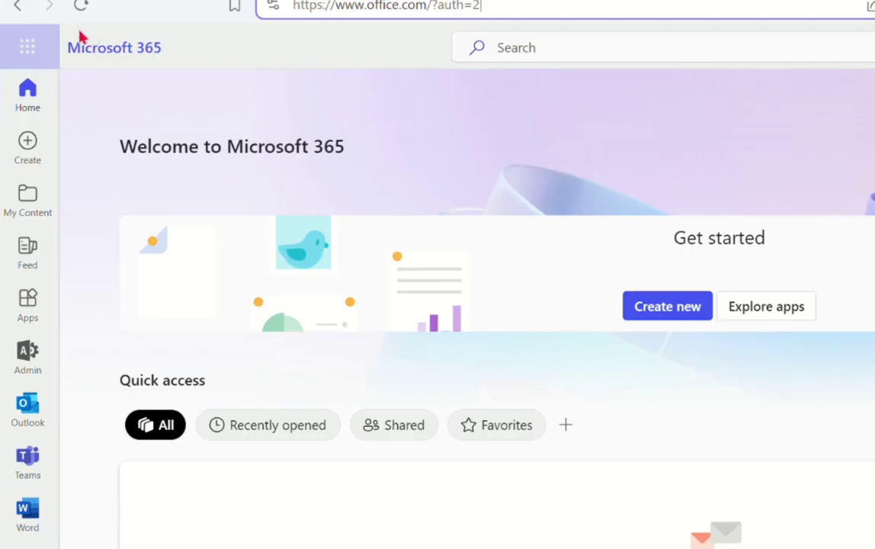
{"action": "left_click", "coordinate": [42, 59]}
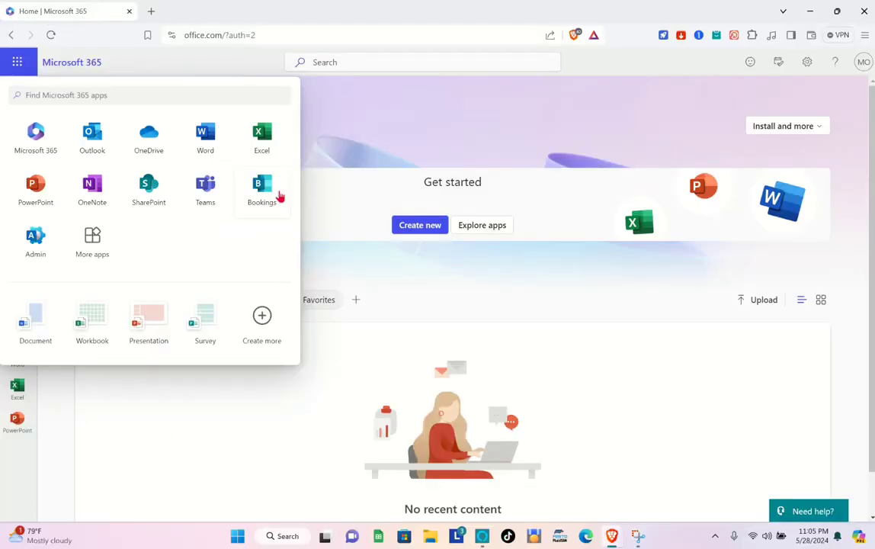
Launch Bookings from the apps panel and start a new shared booking page
{"action": "left_click", "coordinate": [444, 262]}
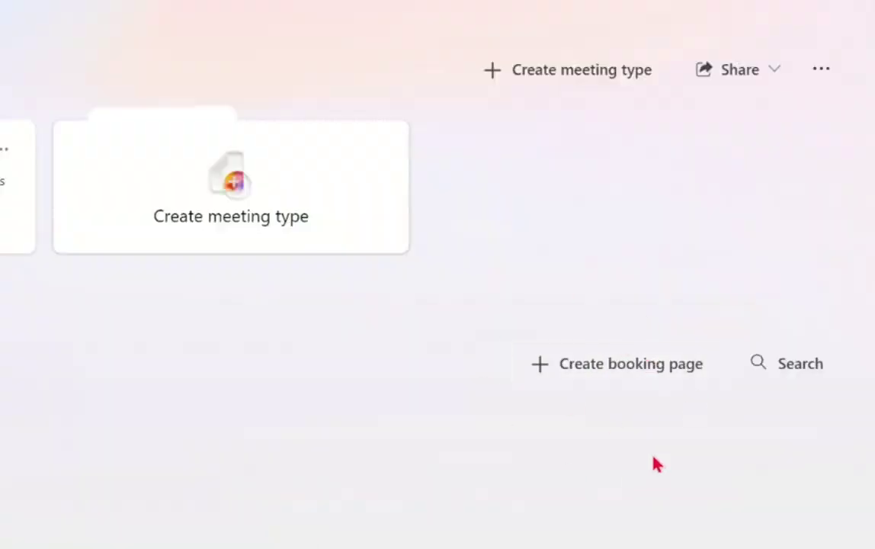
{"action": "left_click", "coordinate": [602, 369]}
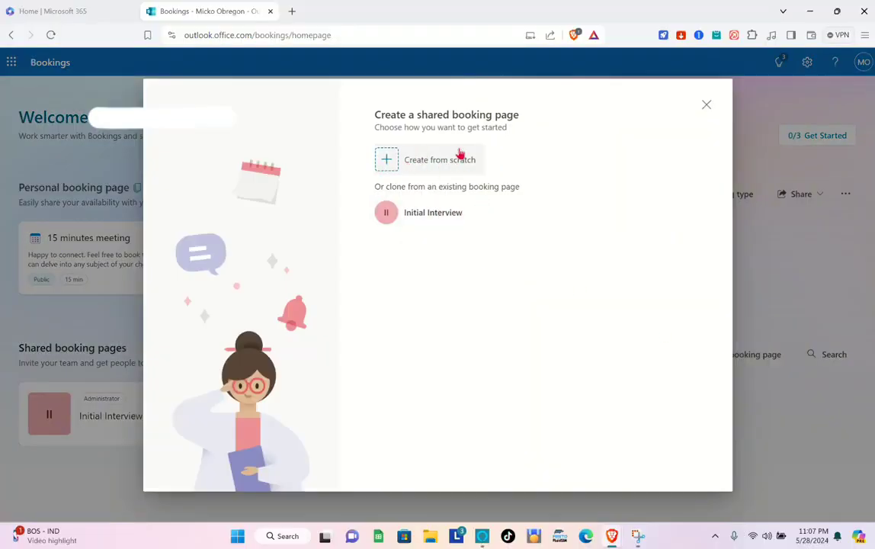
Build a booking page from scratch named Conference with business type Other
{"action": "left_click", "coordinate": [416, 161]}
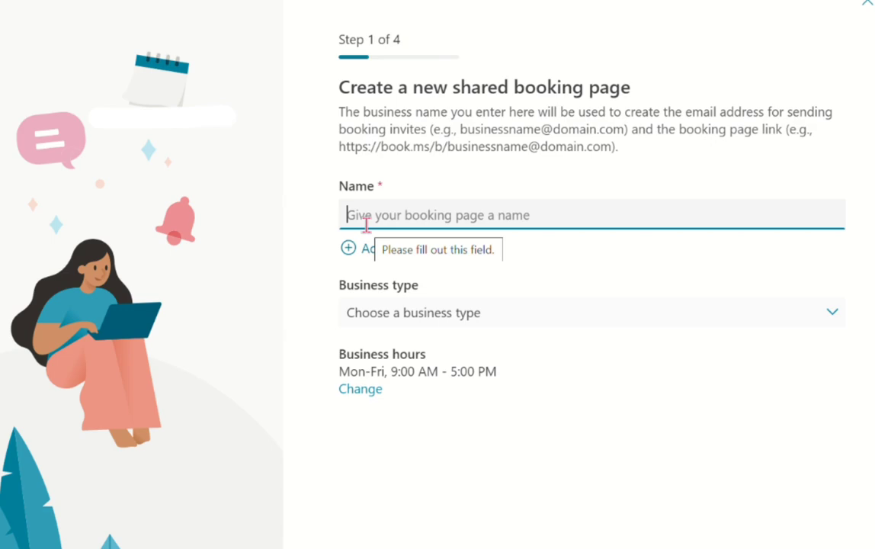
{"action": "type", "text": "Con"}
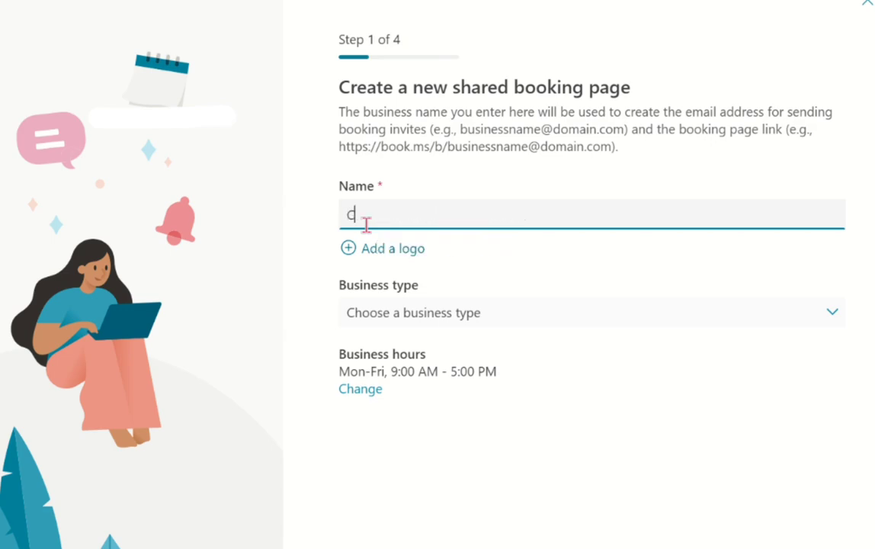
{"action": "type", "text": "ference"}
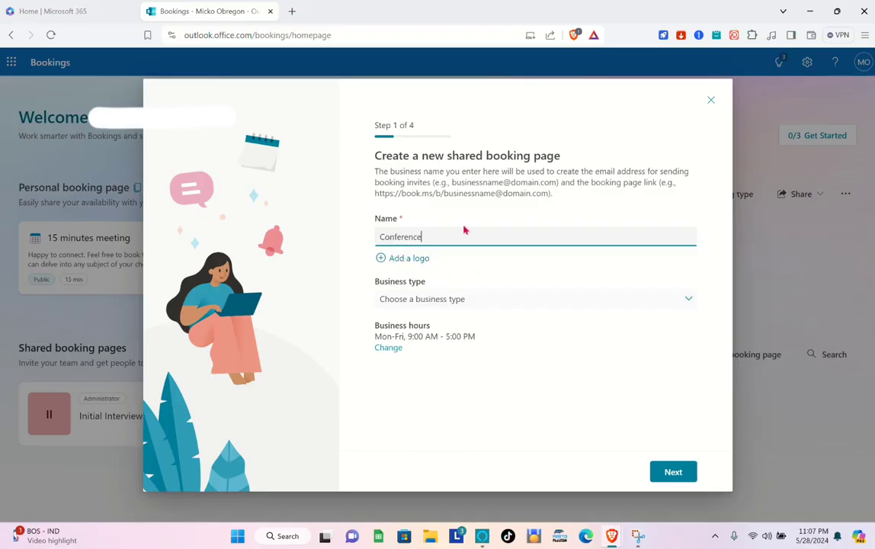
{"action": "left_click", "coordinate": [431, 301]}
{"action": "left_click", "coordinate": [410, 449]}
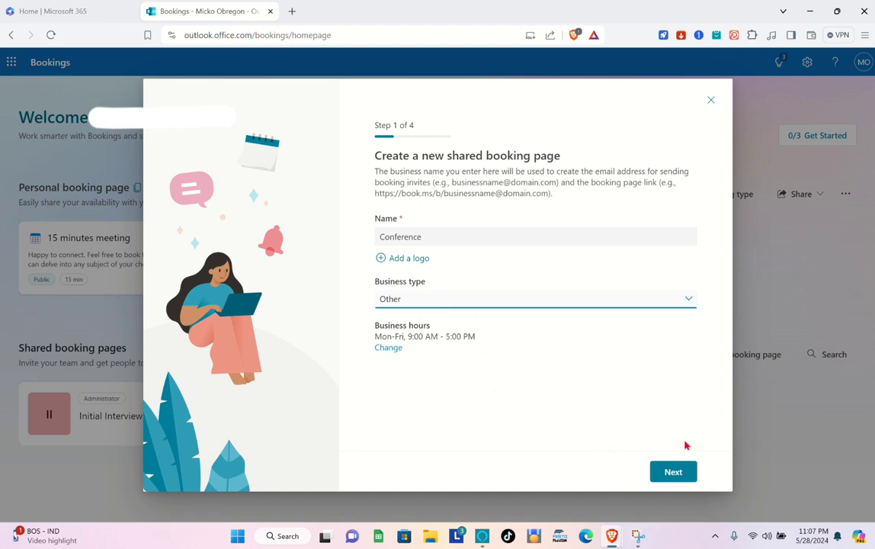
Skip staff and service setup, let anyone book through a public page, and create it
{"action": "left_click", "coordinate": [678, 474]}
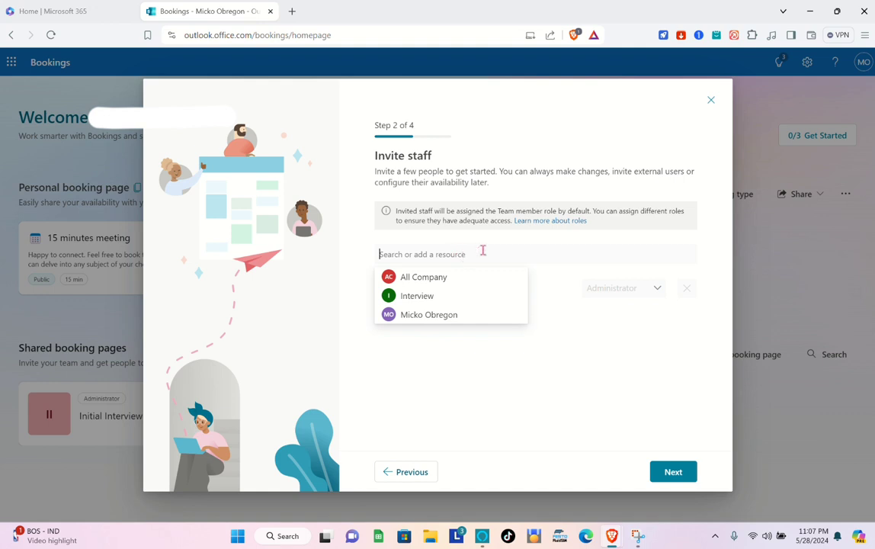
{"action": "left_click", "coordinate": [578, 383]}
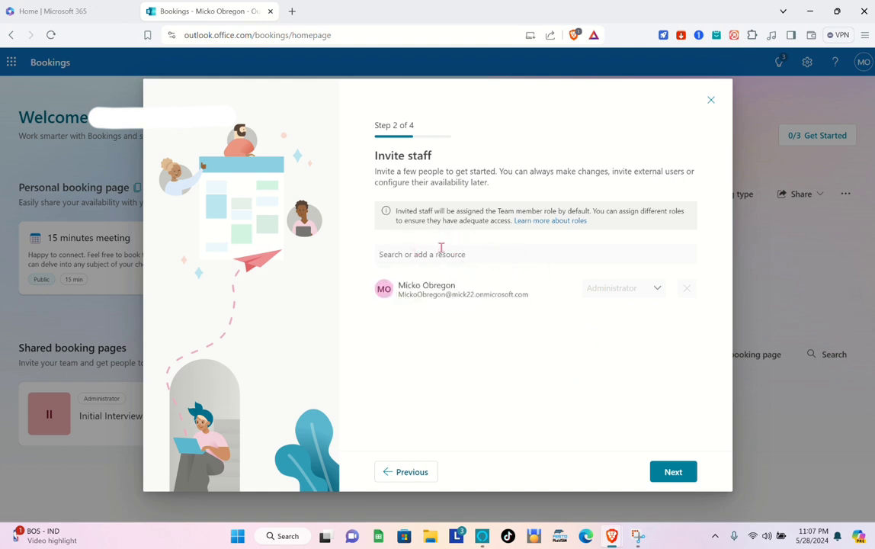
{"action": "left_click", "coordinate": [668, 472]}
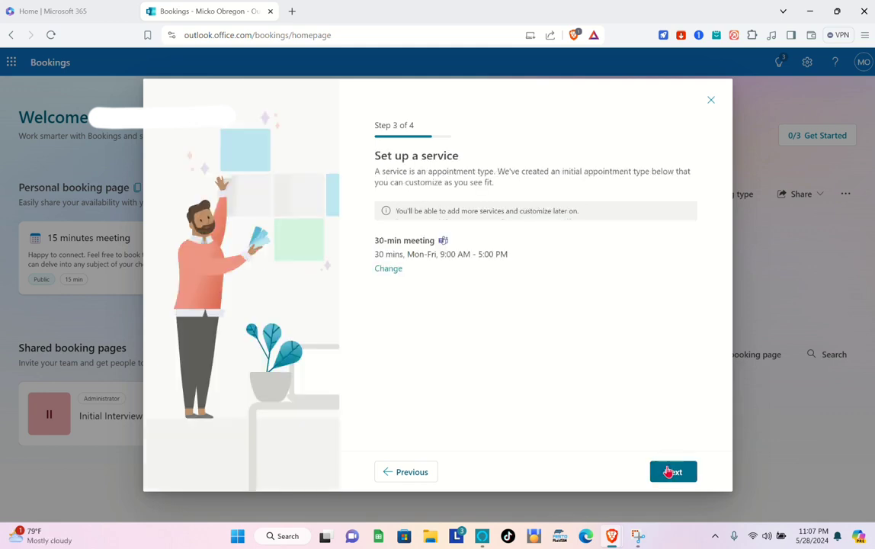
{"action": "left_click", "coordinate": [667, 472]}
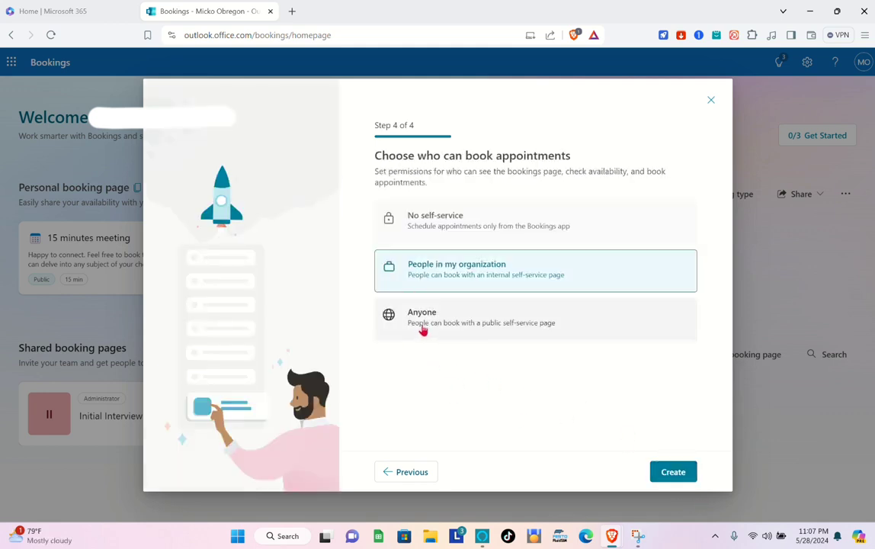
{"action": "left_click", "coordinate": [424, 328]}
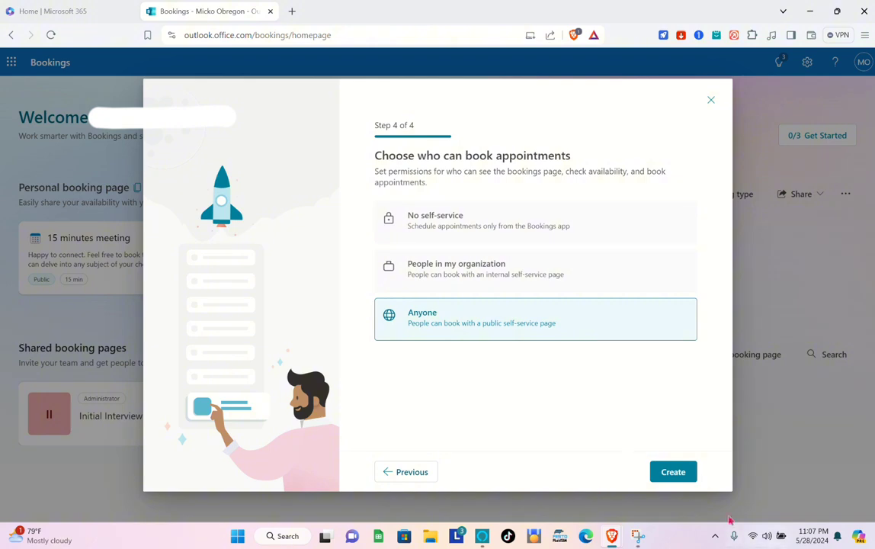
{"action": "left_click", "coordinate": [689, 480]}
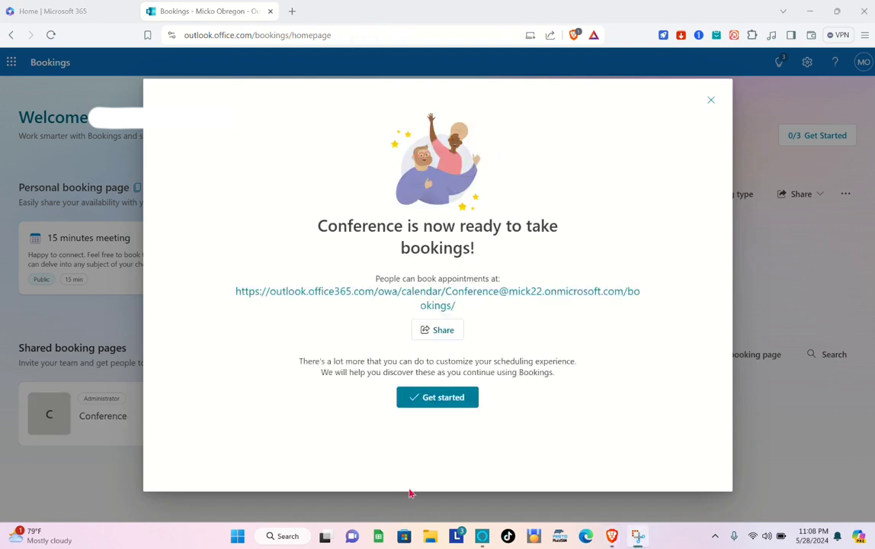
Finish the setup wizard and go to the Conference booking page settings
{"action": "left_click", "coordinate": [454, 403]}
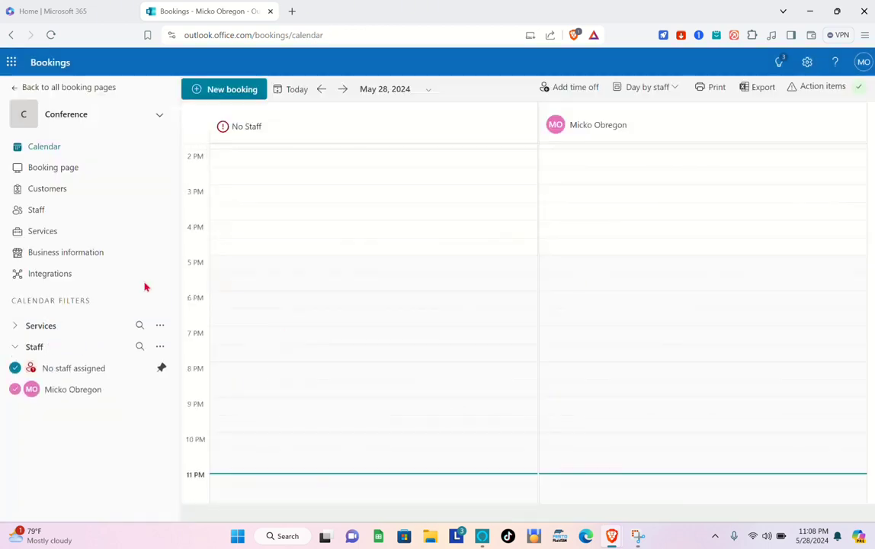
{"action": "left_click", "coordinate": [29, 169]}
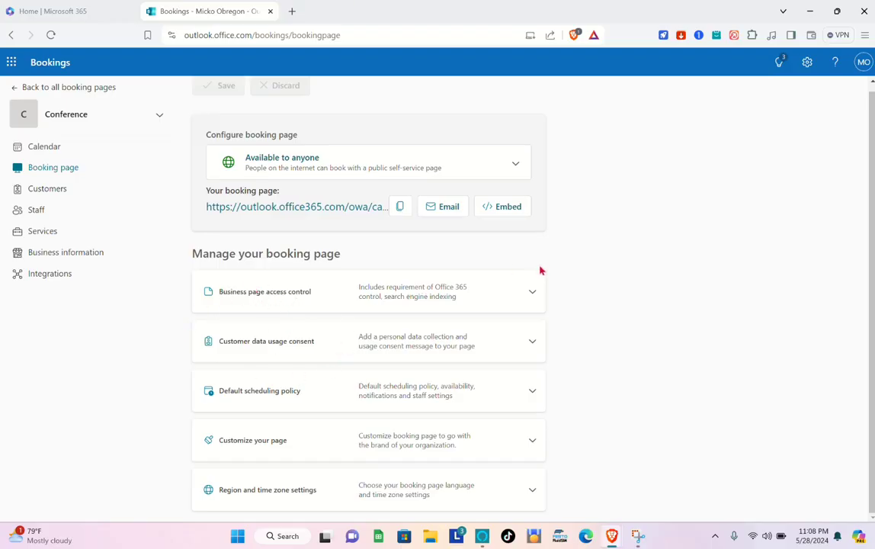
Turn on Disable direct search engine indexing under Business page access control
{"action": "left_click", "coordinate": [535, 295]}
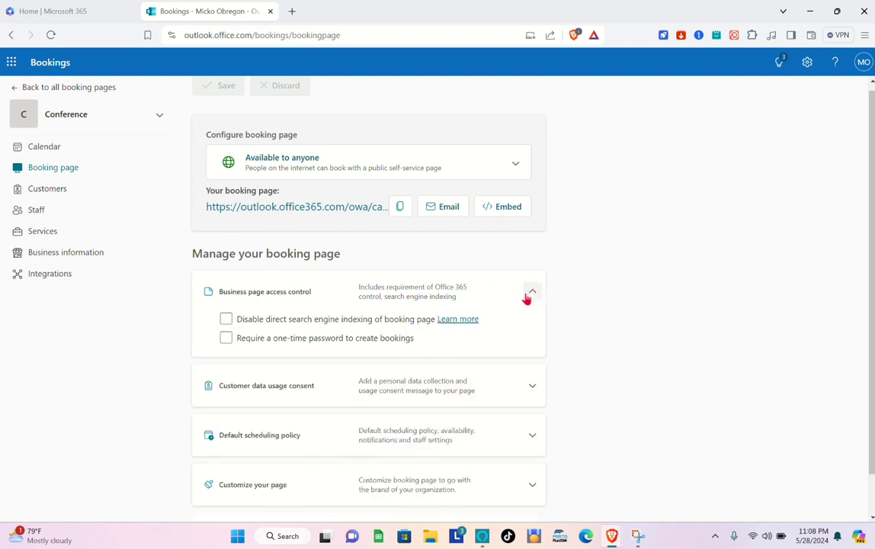
{"action": "left_click", "coordinate": [227, 320]}
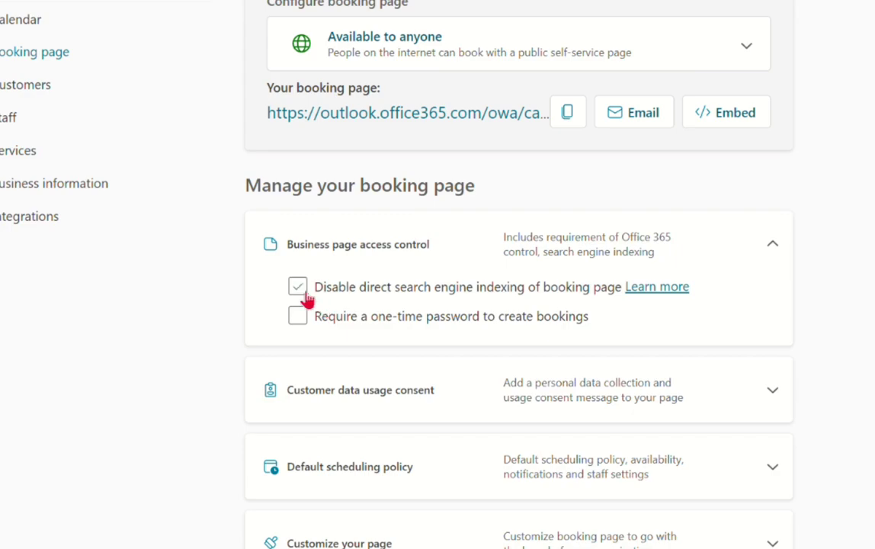
{"action": "left_click", "coordinate": [303, 294]}
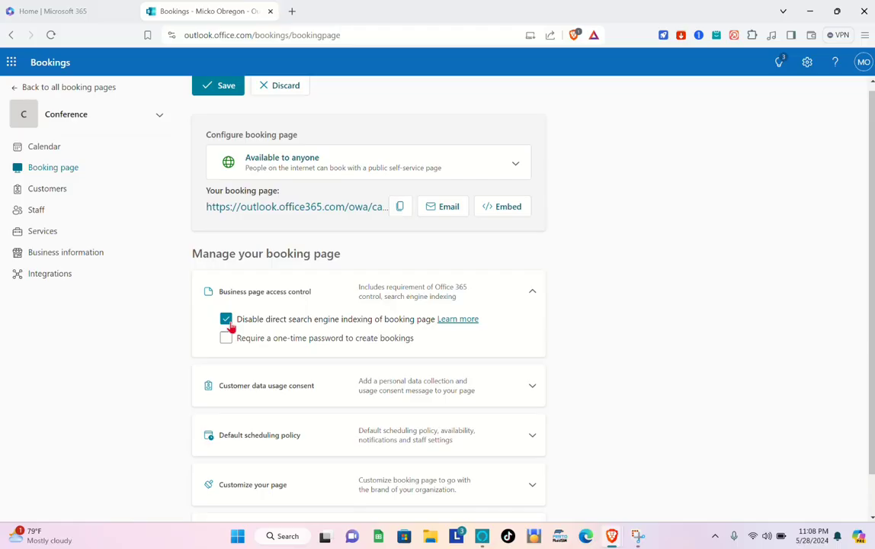
{"action": "left_click", "coordinate": [532, 291]}
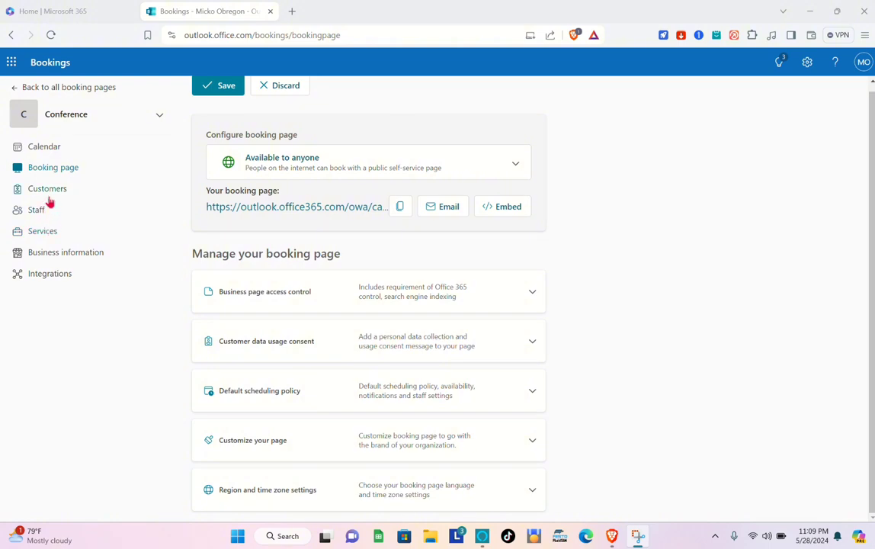
Save the booking page settings and go to the Services list
{"action": "left_click", "coordinate": [40, 233]}
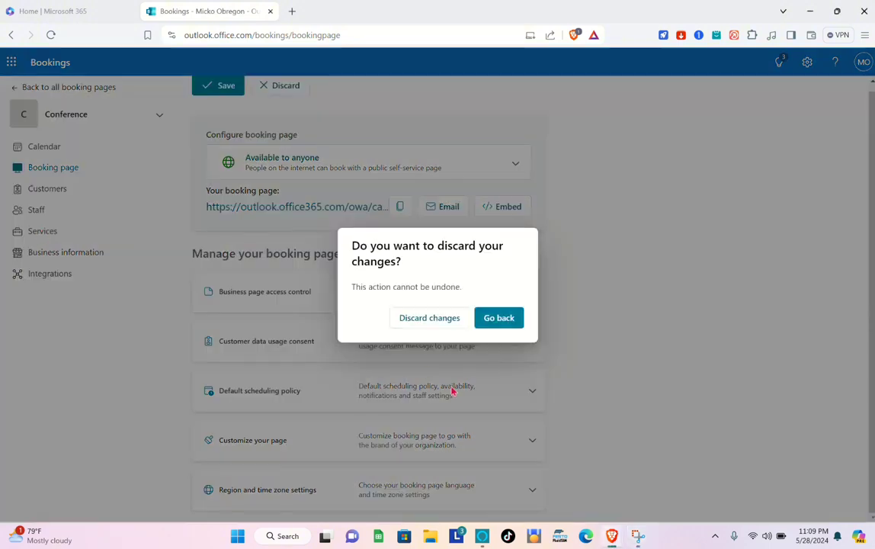
{"action": "left_click", "coordinate": [502, 317]}
{"action": "left_click", "coordinate": [211, 92]}
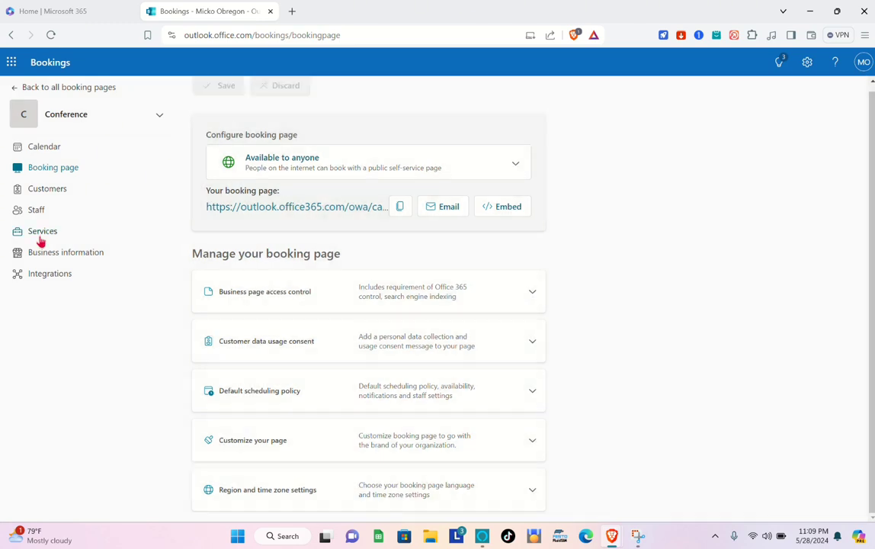
{"action": "left_click", "coordinate": [40, 233]}
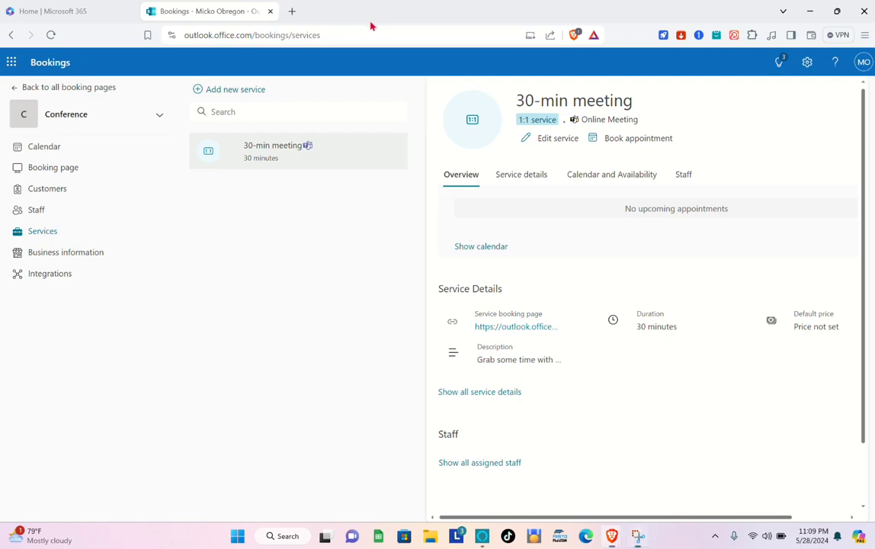
Review the 30-min meeting service's settings and discard without changing anything
{"action": "mouse_move", "coordinate": [382, 144]}
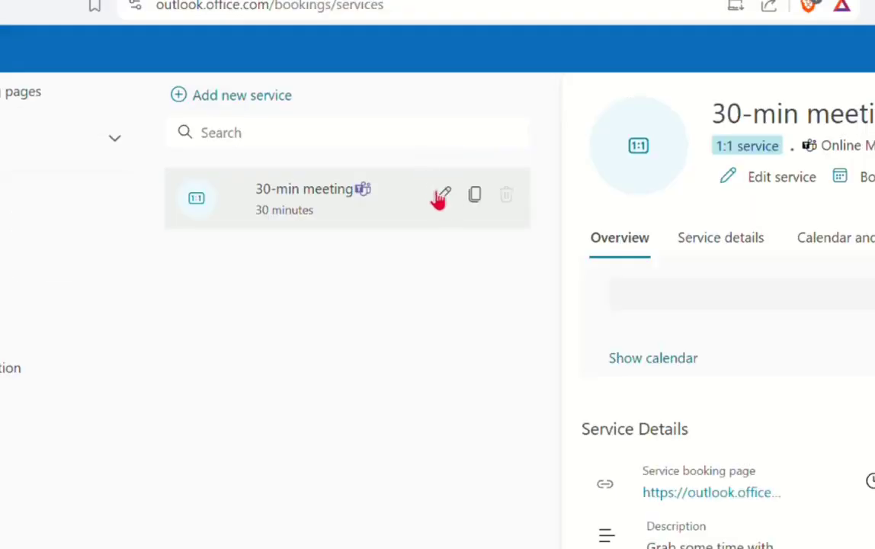
{"action": "left_click", "coordinate": [443, 195]}
{"action": "scroll", "coordinate": [496, 325], "scroll_direction": "down", "scroll_amount": 1}
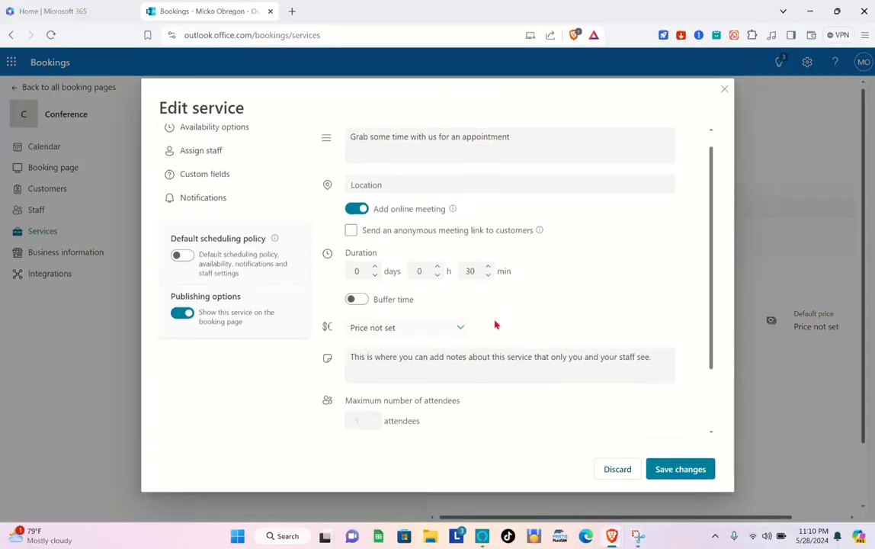
{"action": "scroll", "coordinate": [495, 325], "scroll_direction": "down", "scroll_amount": 1}
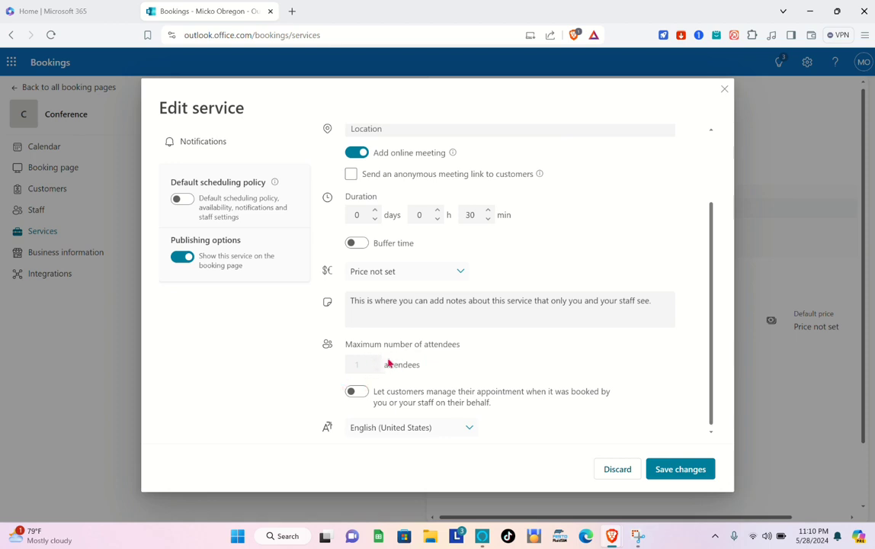
{"action": "left_click", "coordinate": [617, 469]}
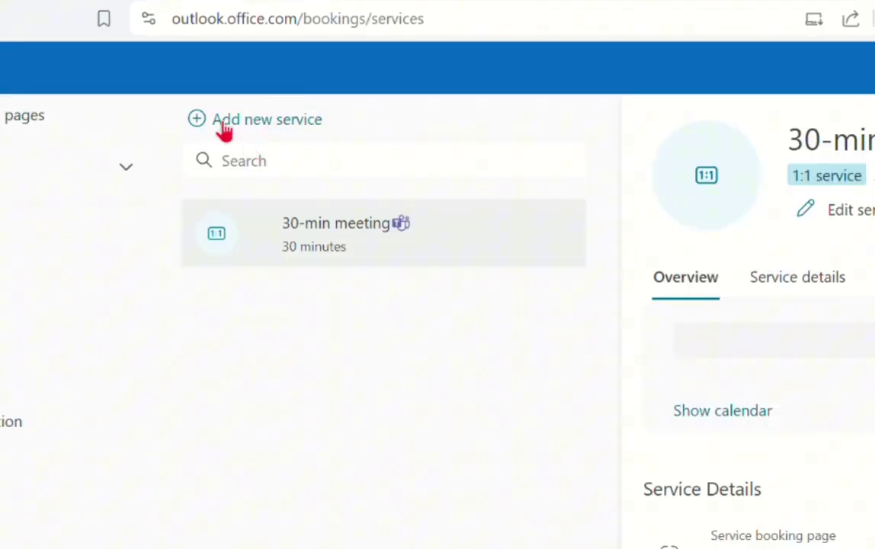
Add a new service named Conference
{"action": "left_click", "coordinate": [223, 126]}
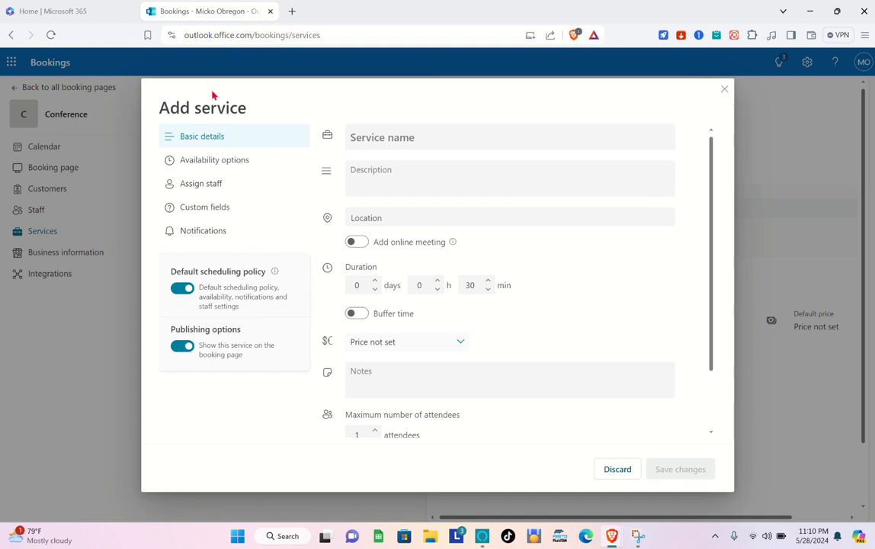
{"action": "left_click", "coordinate": [399, 140]}
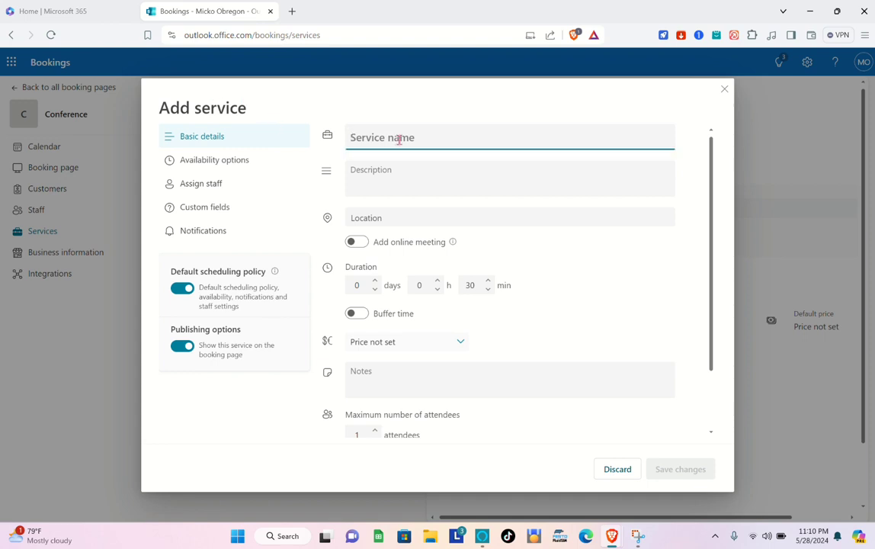
{"action": "type", "text": "Conf"}
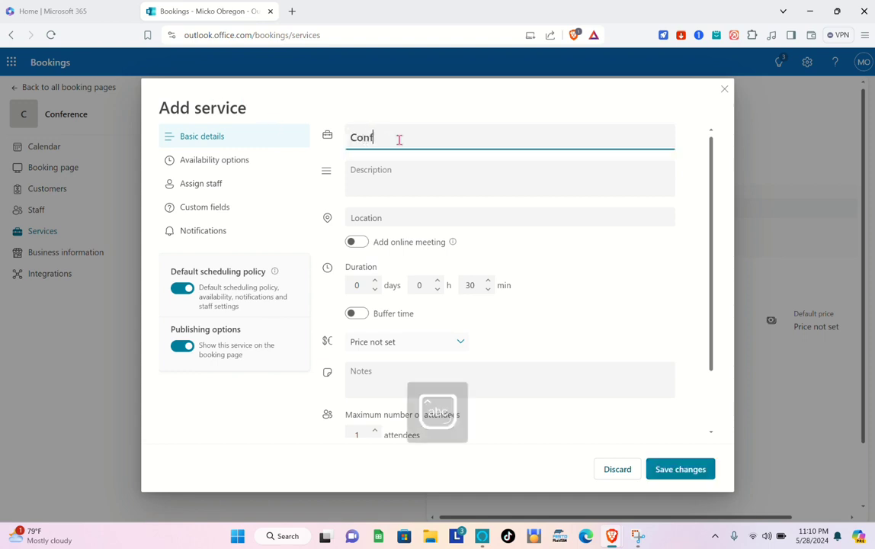
{"action": "type", "text": "erence"}
{"action": "left_click", "coordinate": [406, 181]}
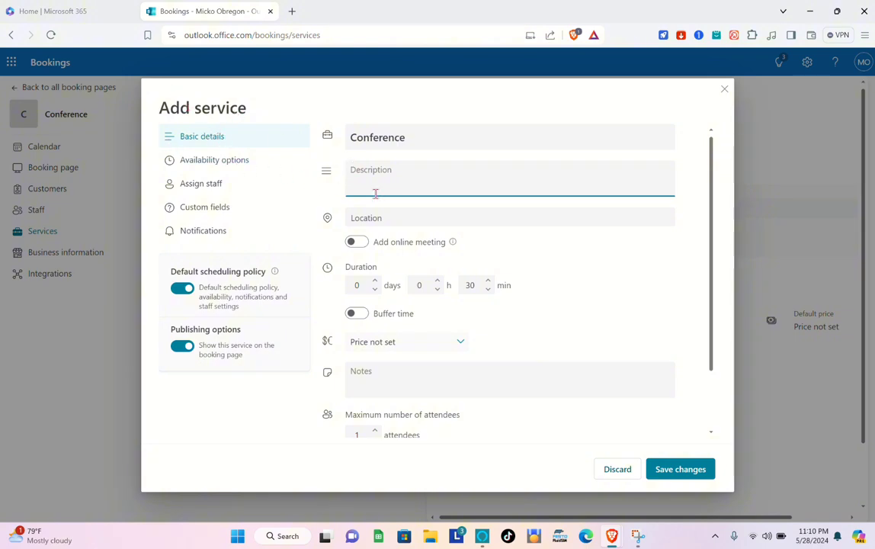
Keep the 30-minute duration and raise maximum attendees from 1 to 4
{"action": "scroll", "coordinate": [385, 248], "scroll_direction": "down", "scroll_amount": 1}
{"action": "scroll", "coordinate": [386, 248], "scroll_direction": "down", "scroll_amount": 1}
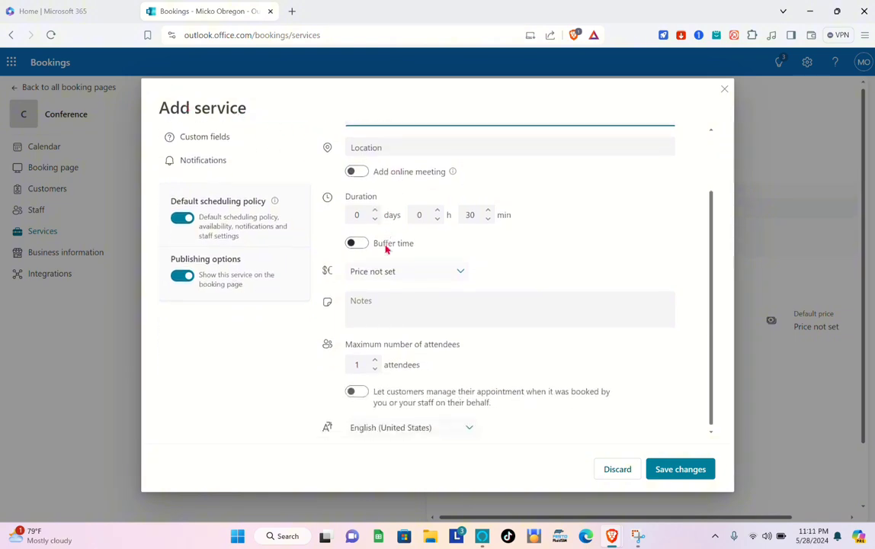
{"action": "left_click", "coordinate": [364, 214]}
{"action": "left_click", "coordinate": [418, 215]}
{"action": "left_click", "coordinate": [459, 213]}
{"action": "left_click", "coordinate": [382, 303]}
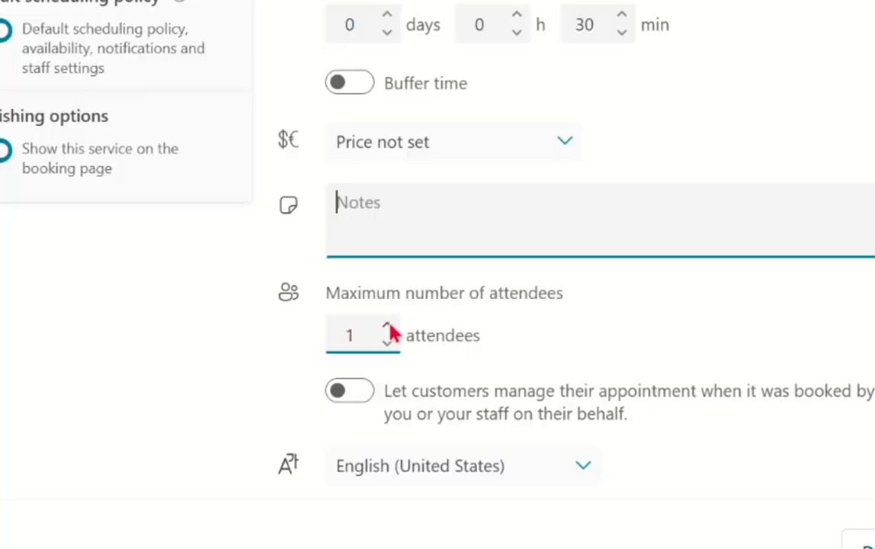
{"action": "left_click", "coordinate": [375, 360]}
{"action": "left_click", "coordinate": [374, 360]}
{"action": "left_click", "coordinate": [374, 360]}
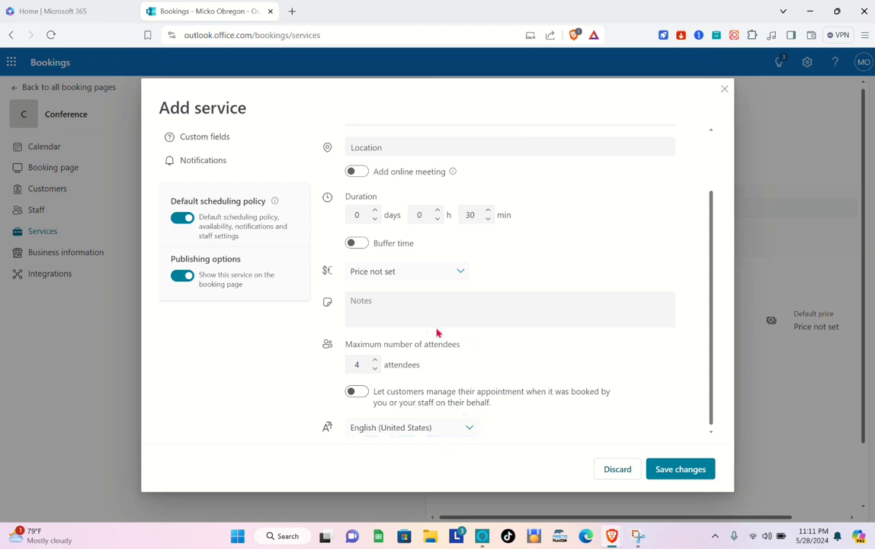
Show the Conference service's scheduling policy, leaving maximum lead time at 365 days
{"action": "scroll", "coordinate": [232, 187], "scroll_direction": "up", "scroll_amount": 2}
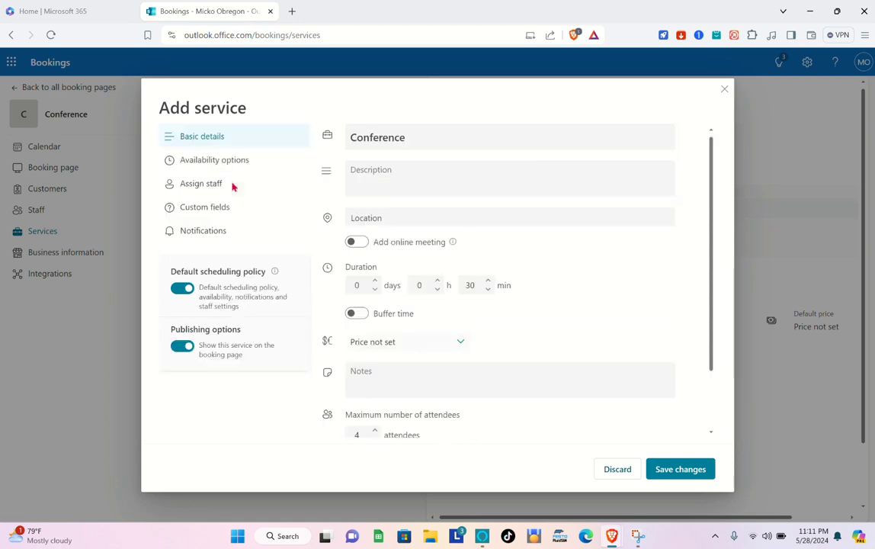
{"action": "left_click", "coordinate": [202, 168]}
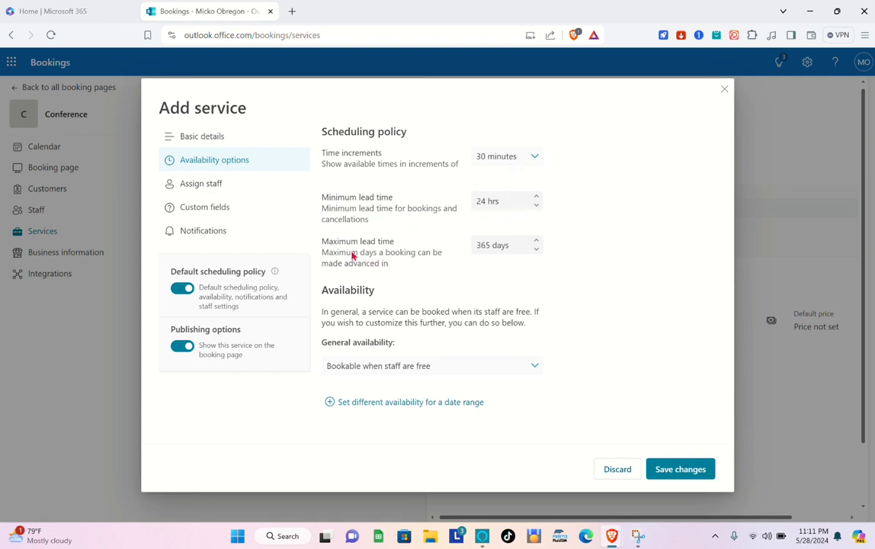
{"action": "left_click", "coordinate": [514, 245]}
{"action": "left_click", "coordinate": [438, 292]}
Add a date-range rule making the service not bookable on 29 May 2024 only
{"action": "left_click", "coordinate": [368, 401]}
{"action": "scroll", "coordinate": [381, 373], "scroll_direction": "down", "scroll_amount": 3}
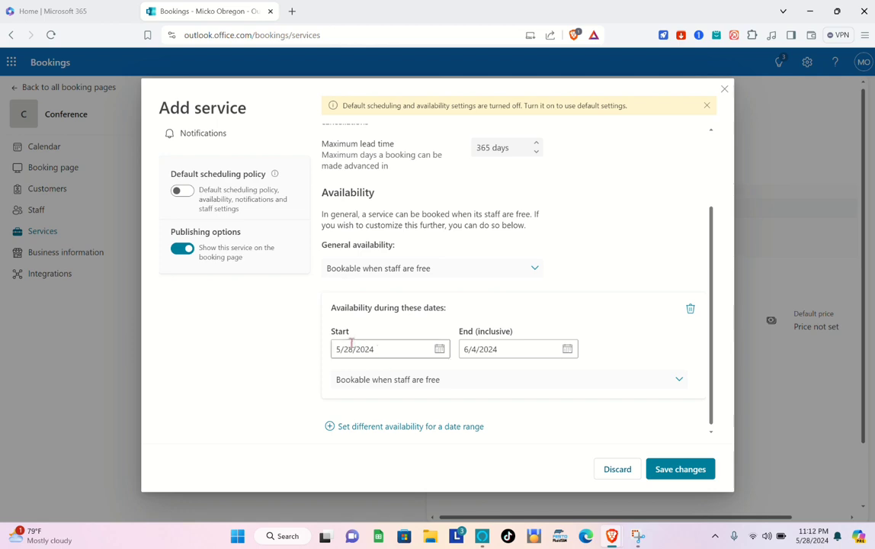
{"action": "left_click", "coordinate": [414, 388]}
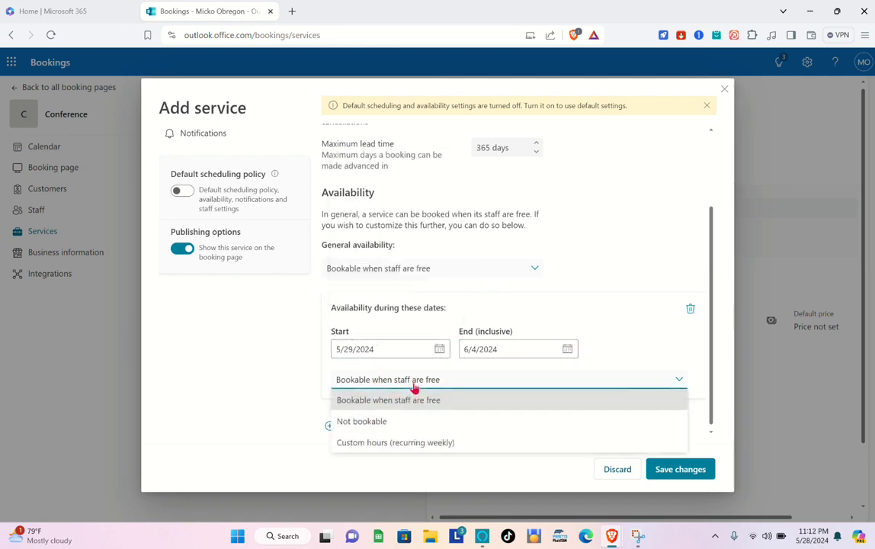
{"action": "left_click", "coordinate": [383, 421]}
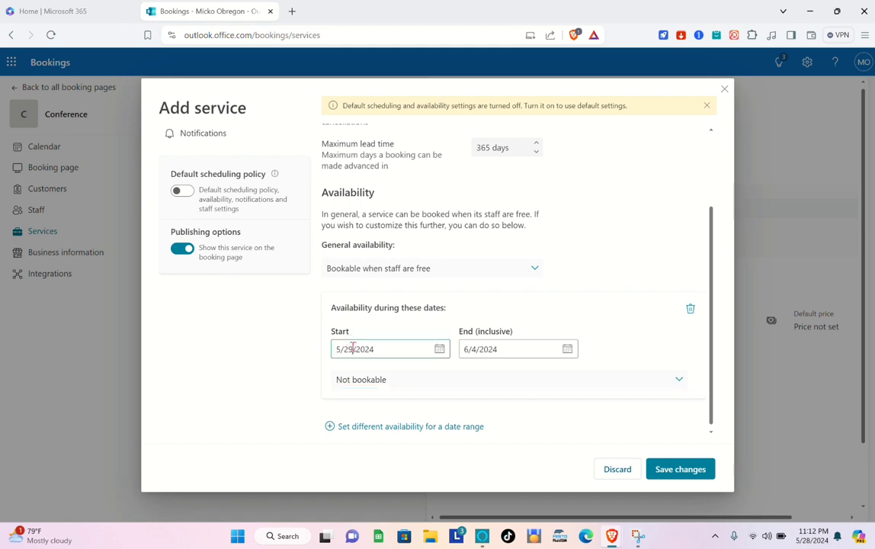
{"action": "left_click", "coordinate": [440, 350]}
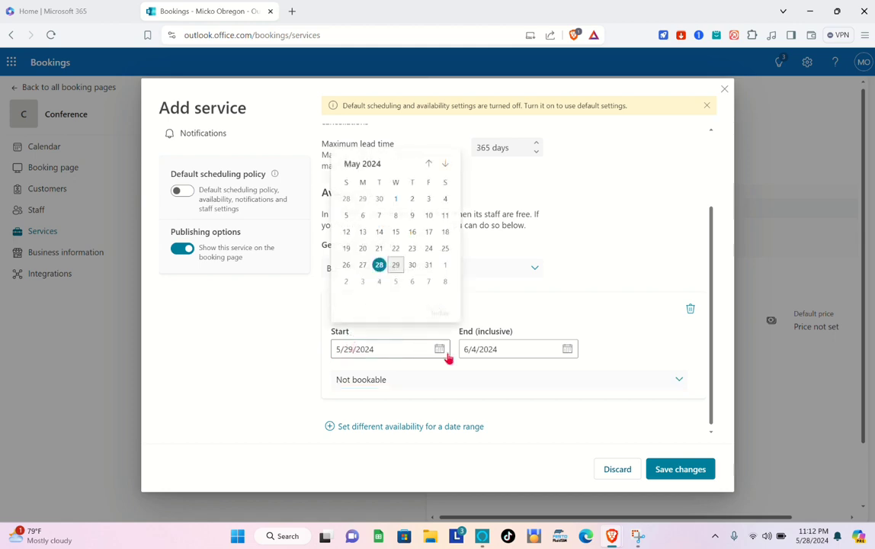
{"action": "left_click", "coordinate": [395, 265]}
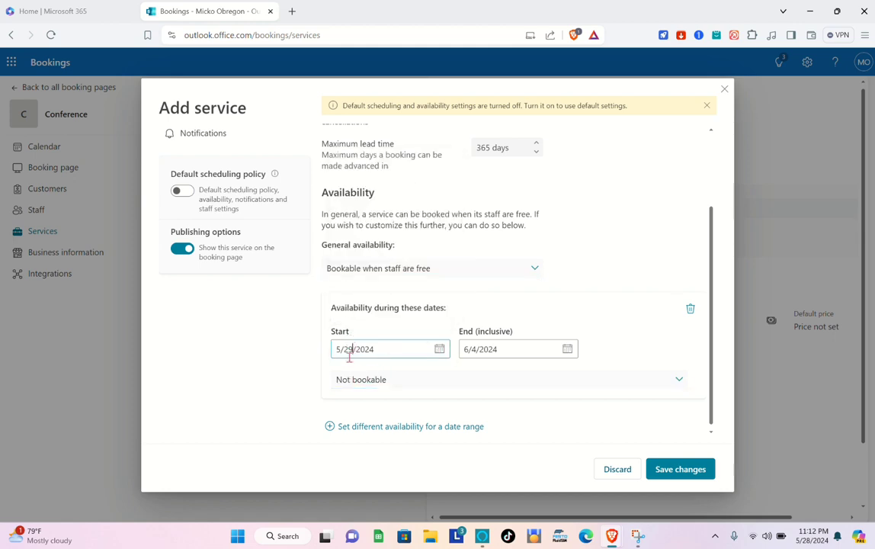
{"action": "left_click", "coordinate": [513, 350]}
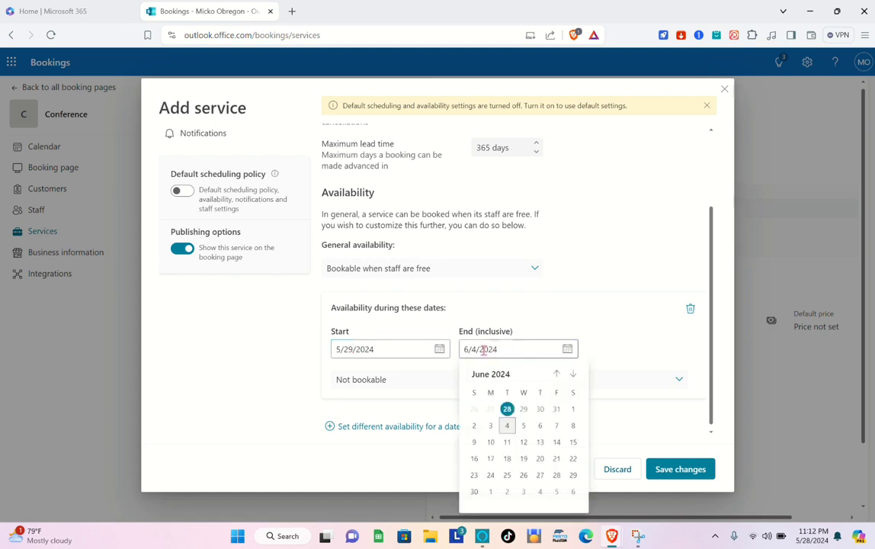
{"action": "left_click", "coordinate": [556, 374]}
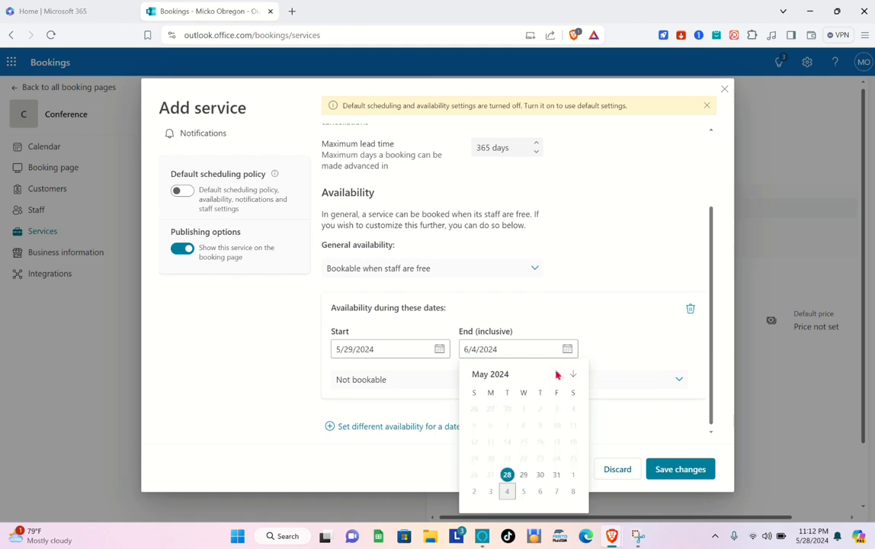
{"action": "left_click", "coordinate": [523, 476]}
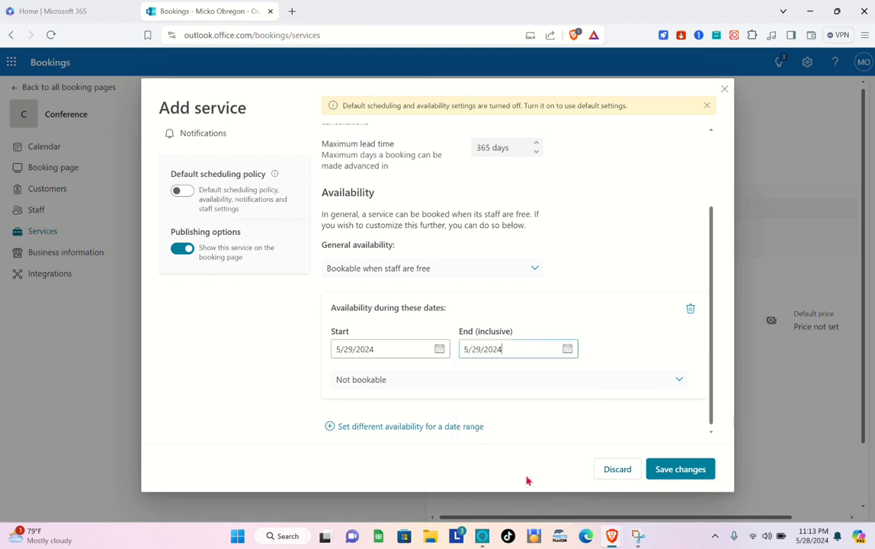
Add a 30 May 2024 rule, bookable when staff are free, then a third rule
{"action": "left_click", "coordinate": [353, 427]}
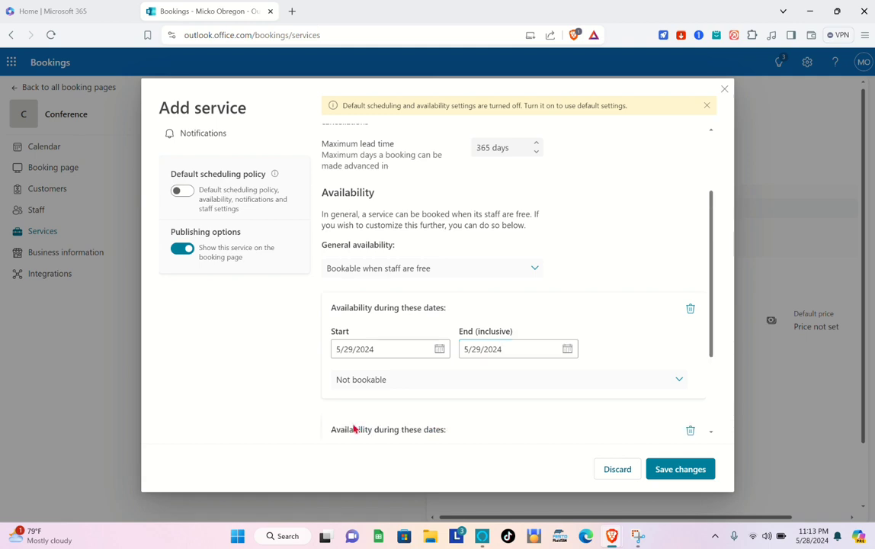
{"action": "left_click", "coordinate": [393, 383]}
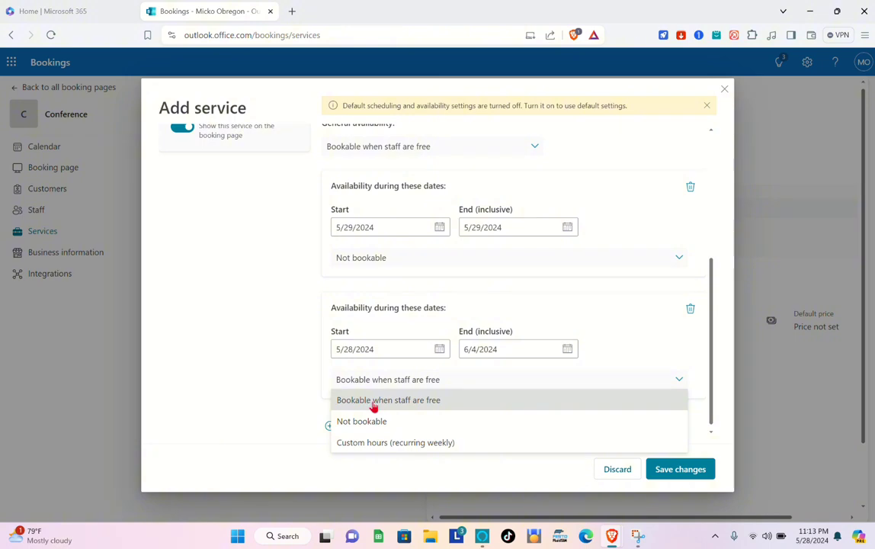
{"action": "left_click", "coordinate": [373, 406]}
{"action": "left_click", "coordinate": [353, 348]}
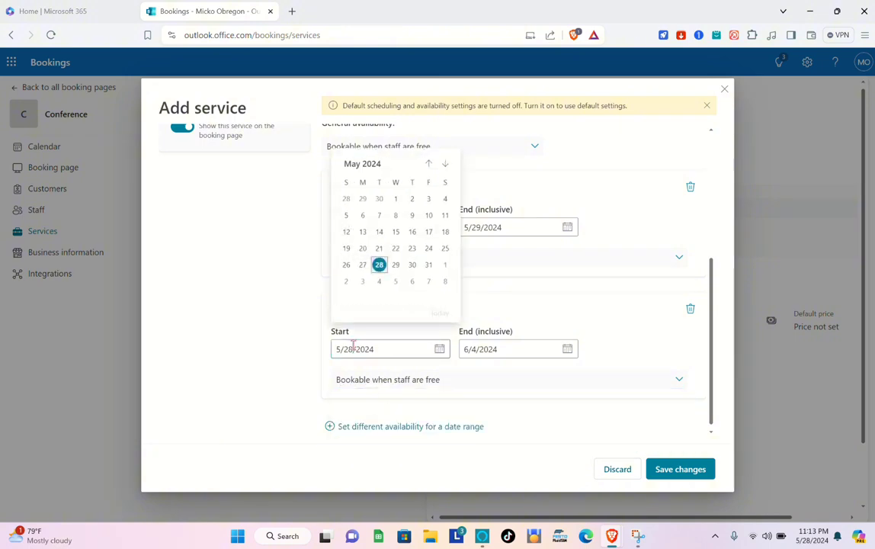
{"action": "left_click", "coordinate": [412, 265]}
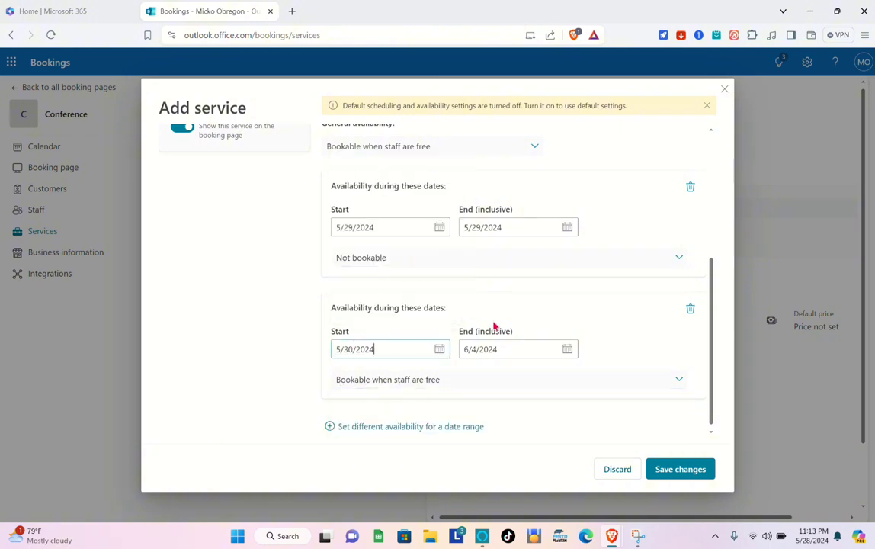
{"action": "left_click", "coordinate": [505, 349]}
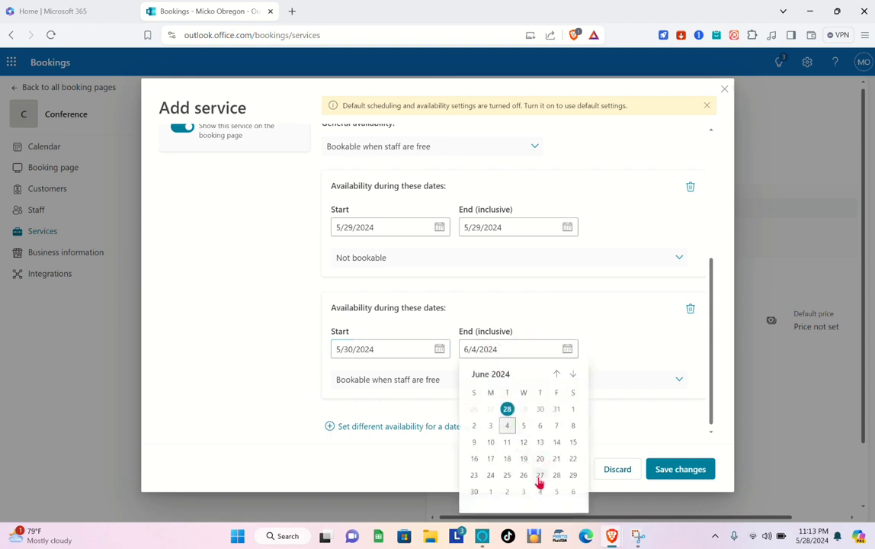
{"action": "left_click", "coordinate": [556, 373]}
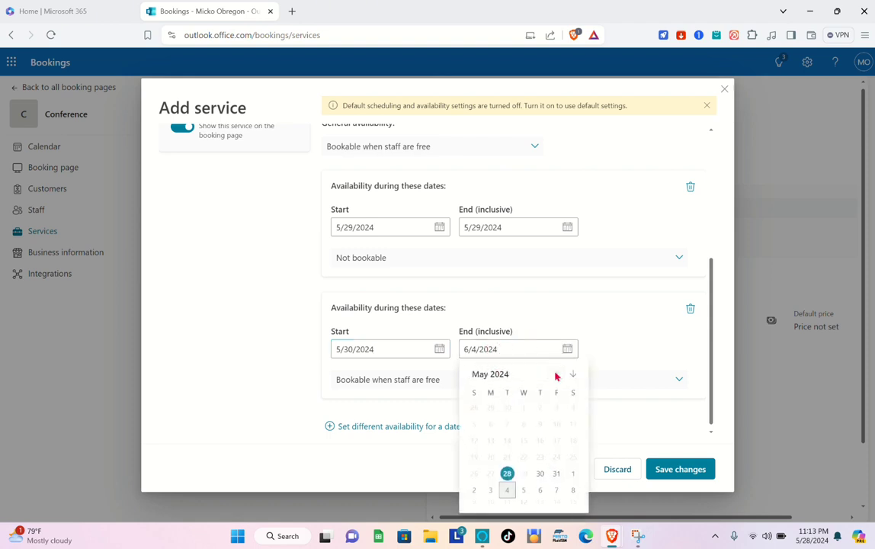
{"action": "left_click", "coordinate": [541, 477]}
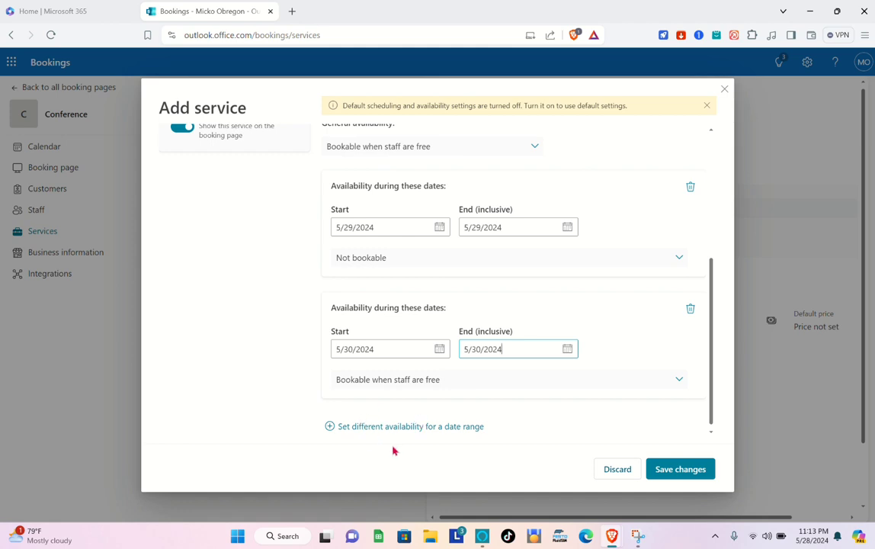
{"action": "left_click", "coordinate": [413, 428]}
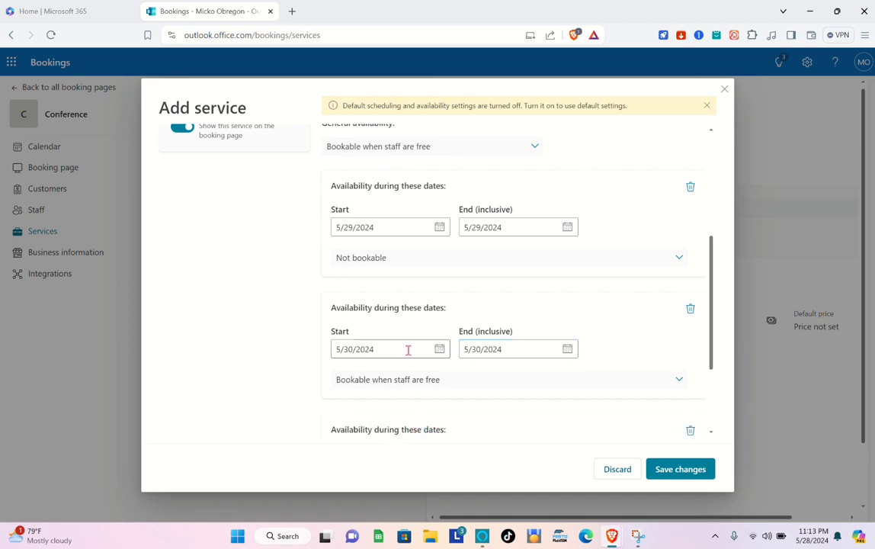
Keep the third range 'Bookable when staff are free' and date it 5/31/2024 to 6/6/2024
{"action": "scroll", "coordinate": [409, 350], "scroll_direction": "down", "scroll_amount": 2}
{"action": "left_click", "coordinate": [390, 383]}
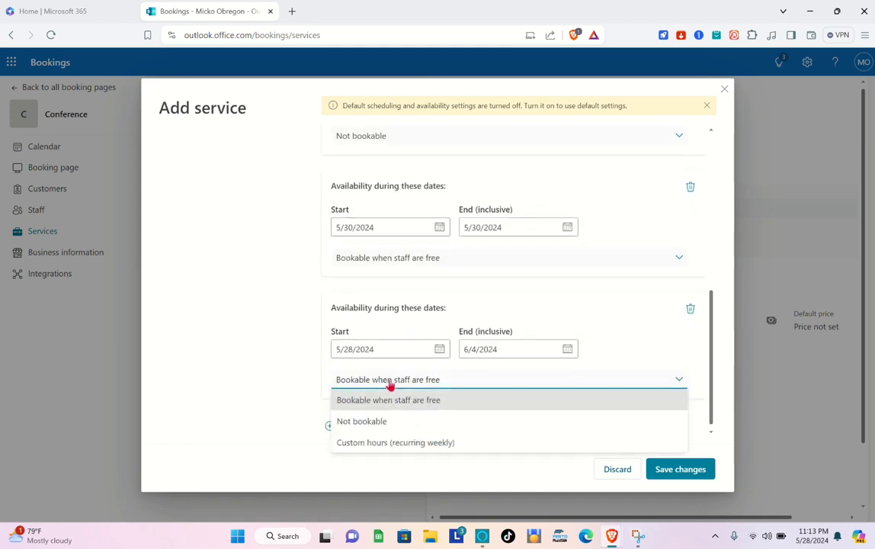
{"action": "left_click", "coordinate": [381, 402]}
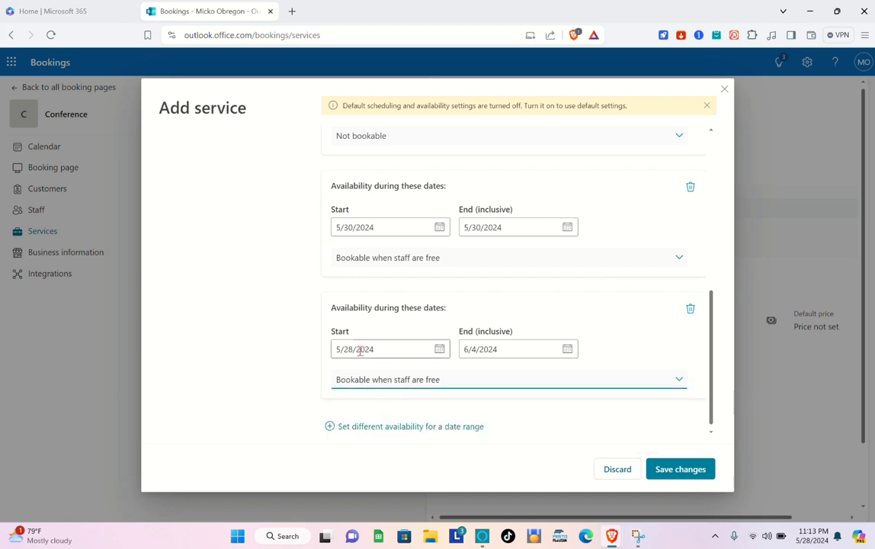
{"action": "left_click", "coordinate": [353, 348]}
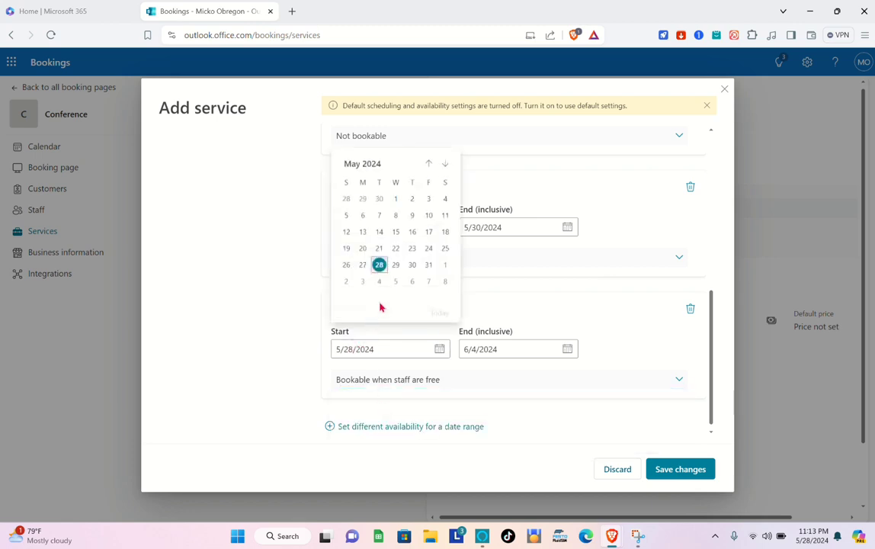
{"action": "left_click", "coordinate": [429, 266]}
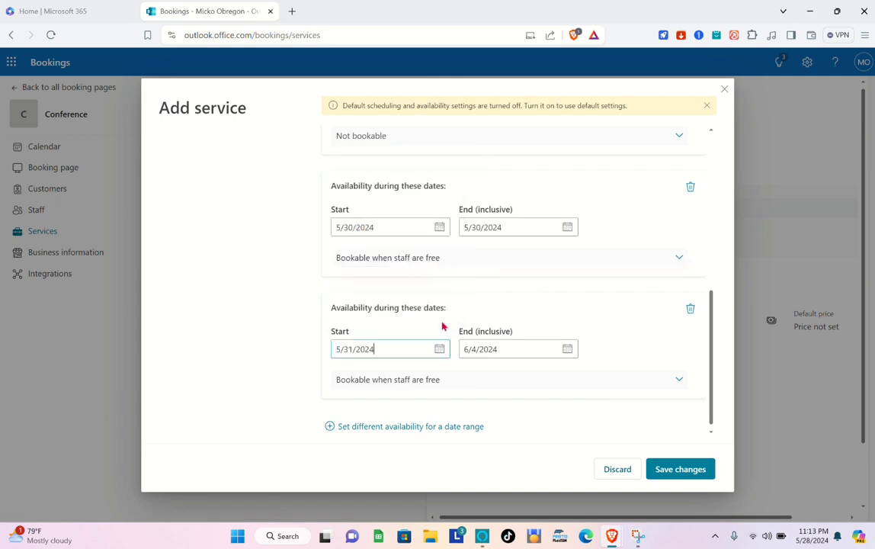
{"action": "left_click", "coordinate": [501, 347]}
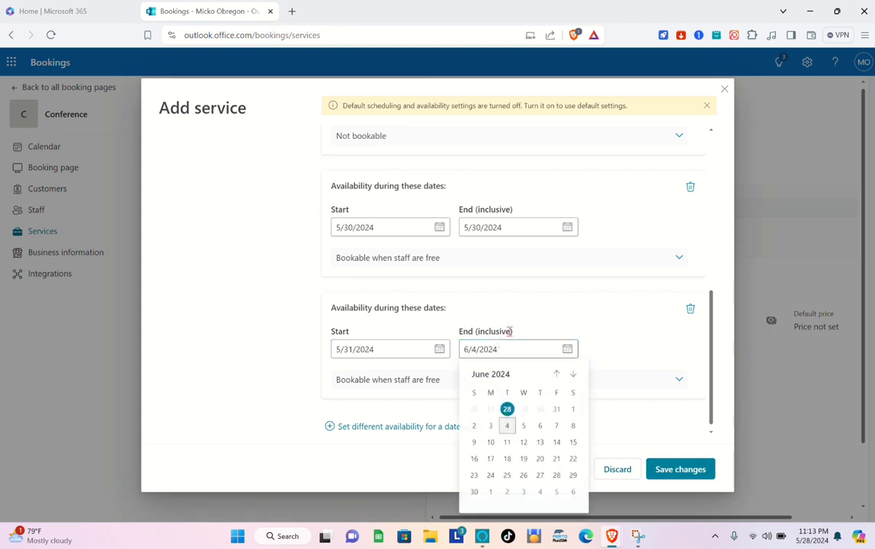
{"action": "left_click", "coordinate": [539, 428]}
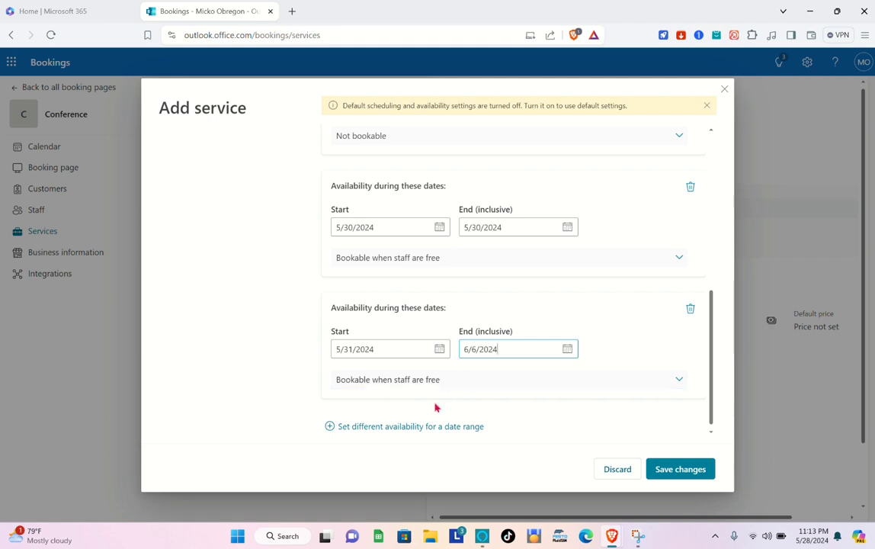
{"action": "scroll", "coordinate": [539, 226], "scroll_direction": "up", "scroll_amount": 10}
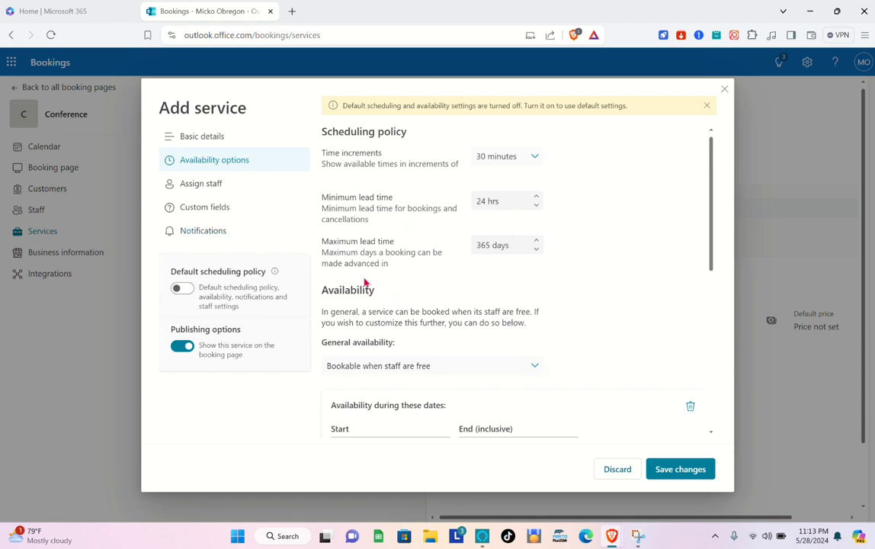
Make Phone number a required customer field and save the Conference service
{"action": "left_click", "coordinate": [217, 233]}
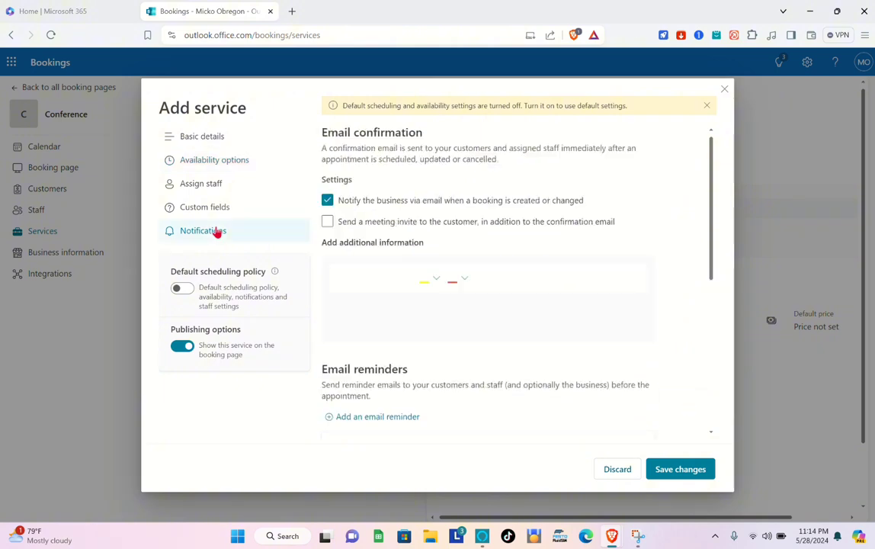
{"action": "scroll", "coordinate": [409, 309], "scroll_direction": "down", "scroll_amount": 8}
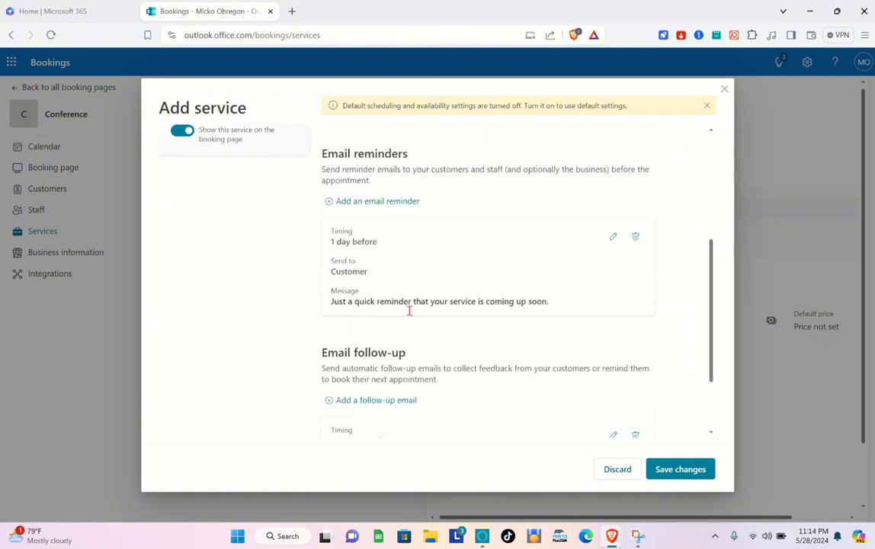
{"action": "scroll", "coordinate": [410, 314], "scroll_direction": "up", "scroll_amount": 8}
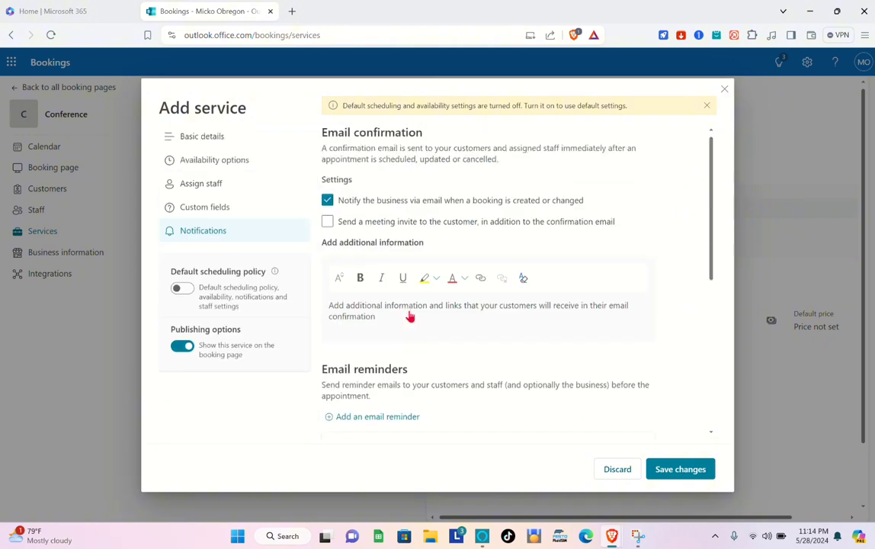
{"action": "left_click", "coordinate": [193, 211]}
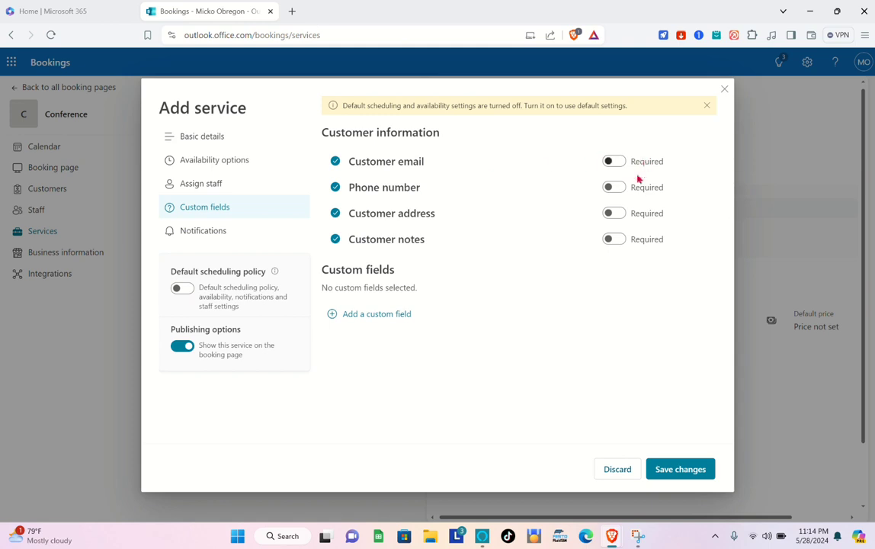
{"action": "left_click", "coordinate": [616, 188]}
{"action": "left_click", "coordinate": [673, 480]}
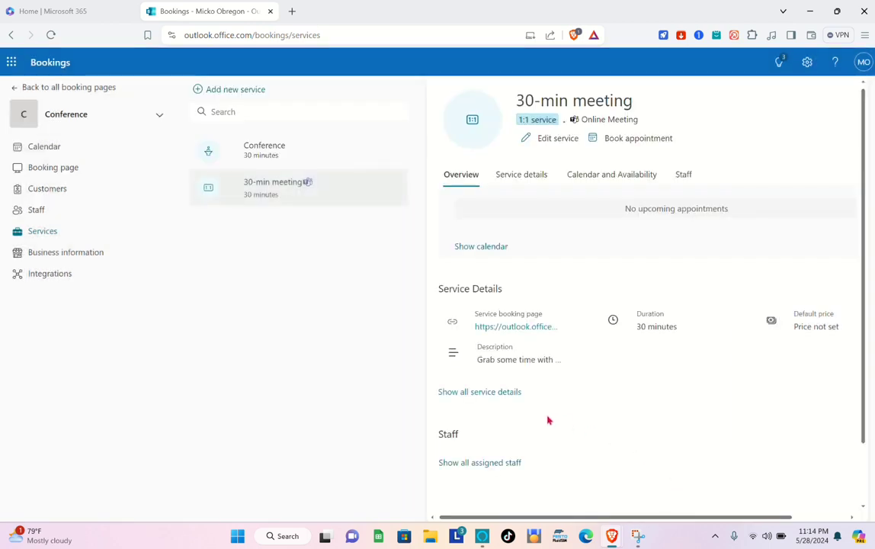
Return to the Booking page settings in the left navigation
{"action": "scroll", "coordinate": [547, 420], "scroll_direction": "down", "scroll_amount": 1}
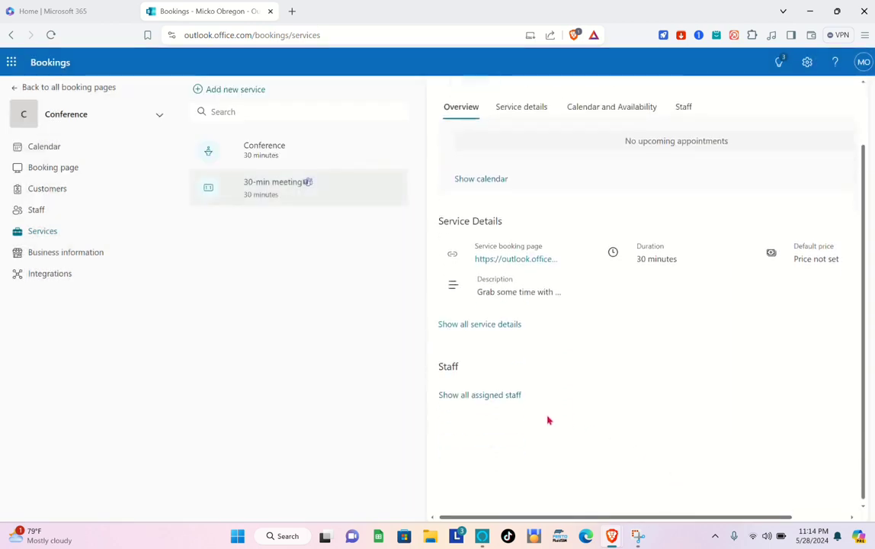
{"action": "scroll", "coordinate": [548, 420], "scroll_direction": "up", "scroll_amount": 1}
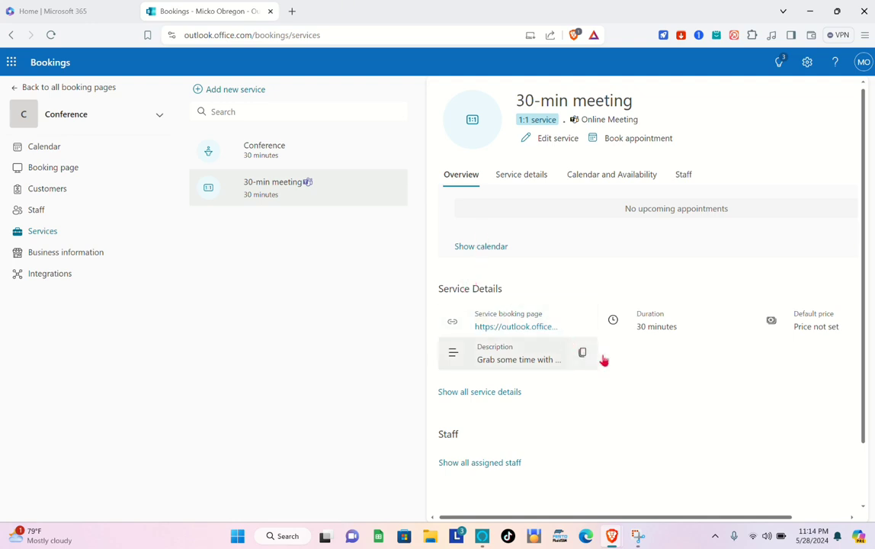
{"action": "left_click", "coordinate": [55, 168]}
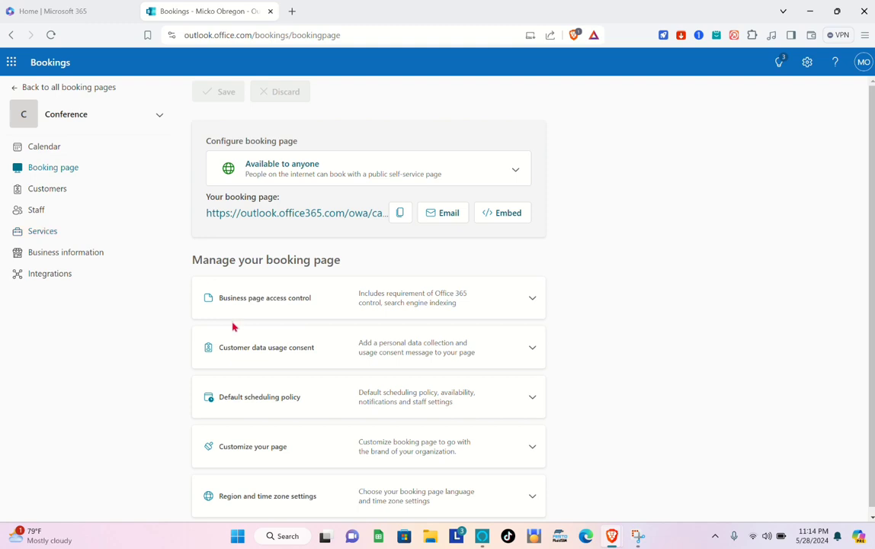
Bring up the public Conference booking page from its link and look it over
{"action": "left_click", "coordinate": [264, 213]}
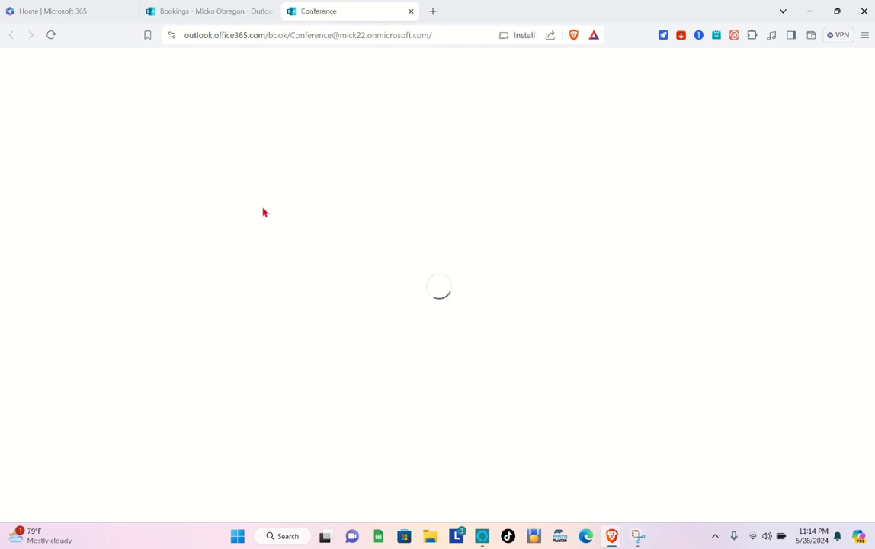
{"action": "scroll", "coordinate": [377, 354], "scroll_direction": "down", "scroll_amount": 2}
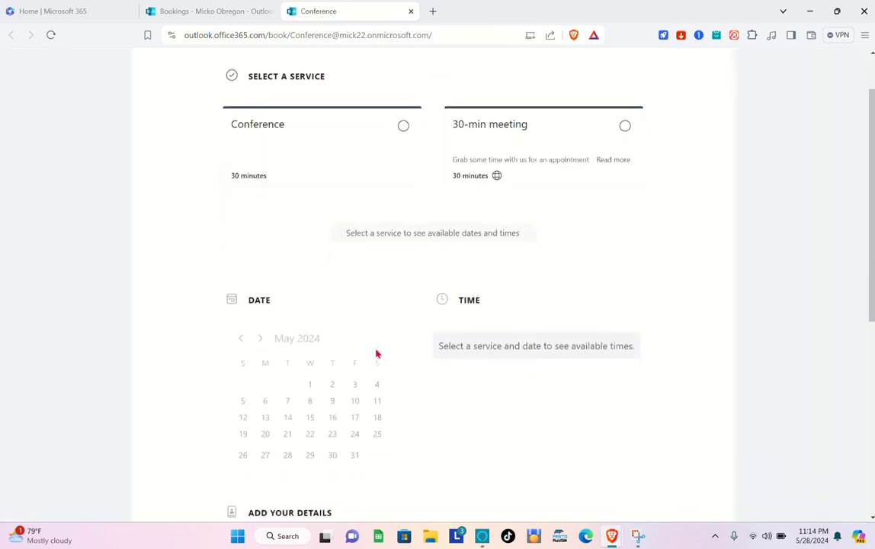
{"action": "scroll", "coordinate": [377, 354], "scroll_direction": "down", "scroll_amount": 5}
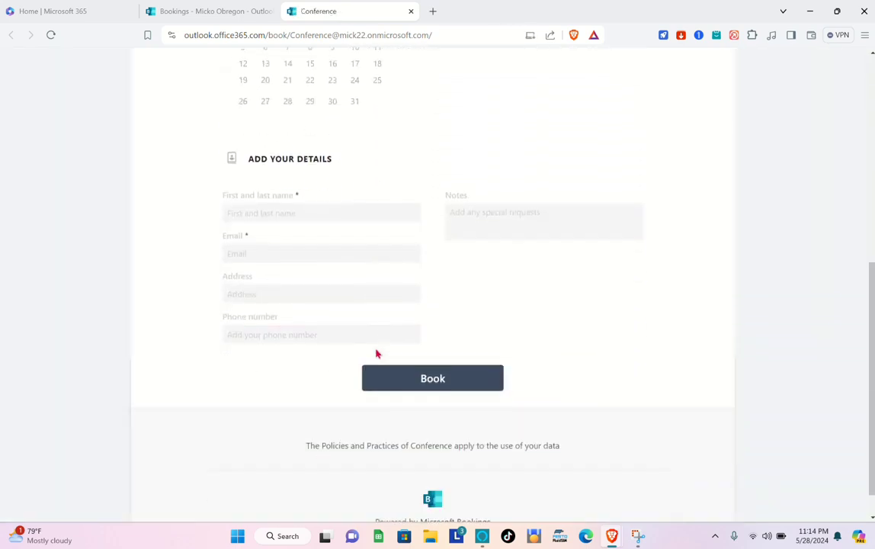
{"action": "scroll", "coordinate": [377, 354], "scroll_direction": "up", "scroll_amount": 2}
{"action": "scroll", "coordinate": [376, 353], "scroll_direction": "down", "scroll_amount": 1}
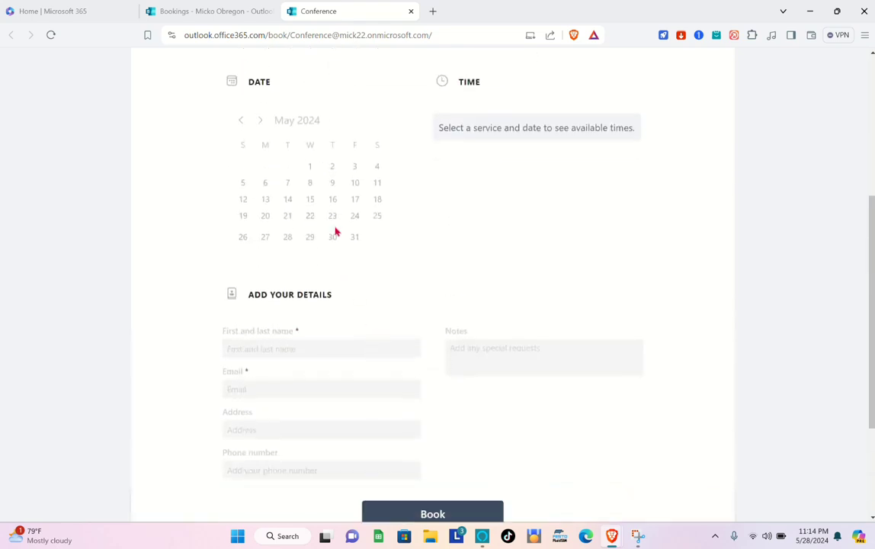
{"action": "scroll", "coordinate": [323, 176], "scroll_direction": "up", "scroll_amount": 4}
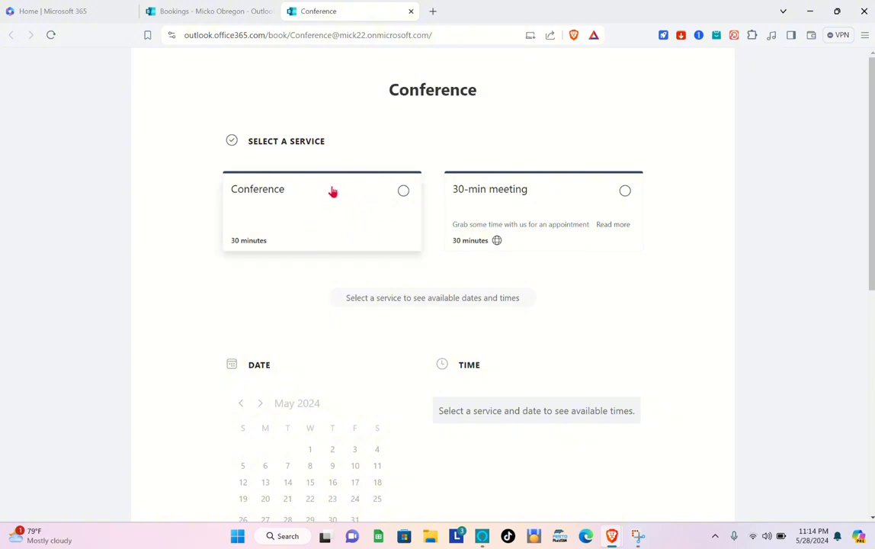
Select the Conference service with Anyone as staff and browse the May 30 time slots
{"action": "left_click", "coordinate": [404, 191]}
{"action": "scroll", "coordinate": [383, 351], "scroll_direction": "down", "scroll_amount": 2}
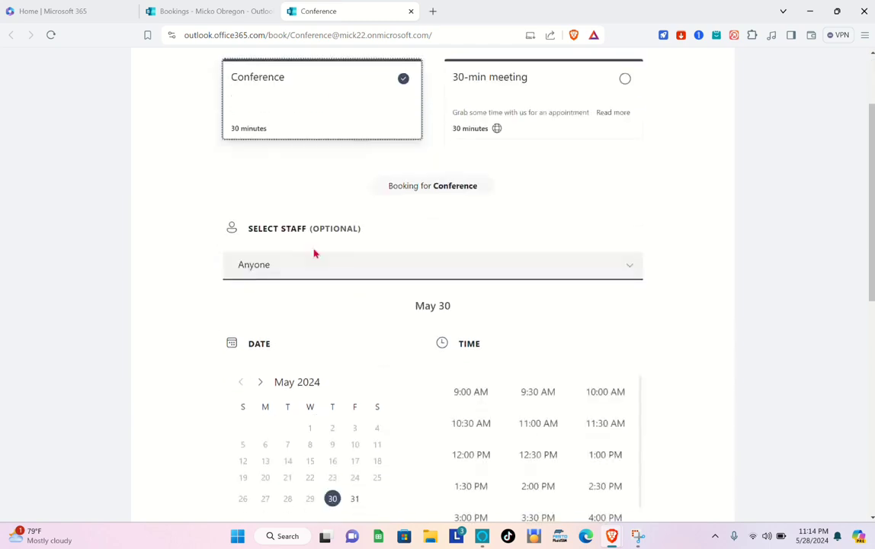
{"action": "left_click", "coordinate": [313, 263]}
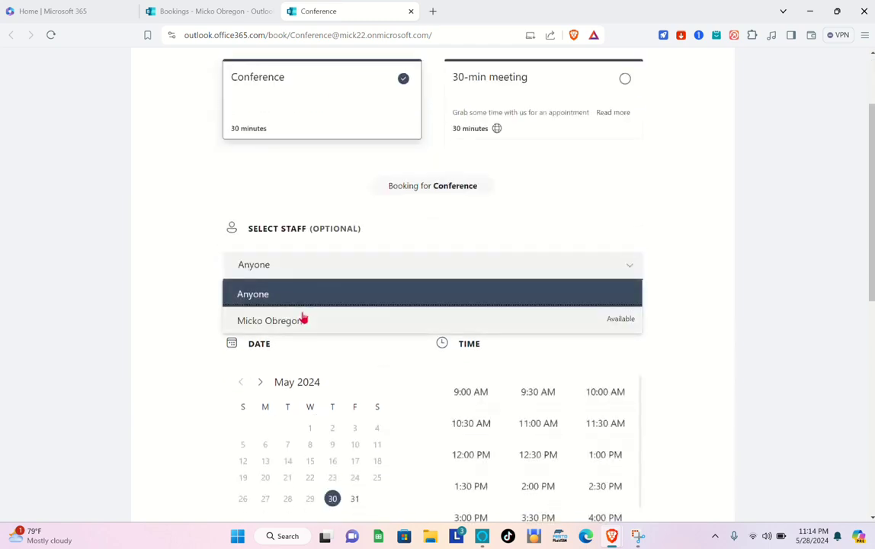
{"action": "left_click", "coordinate": [320, 280]}
{"action": "scroll", "coordinate": [320, 303], "scroll_direction": "down", "scroll_amount": 1}
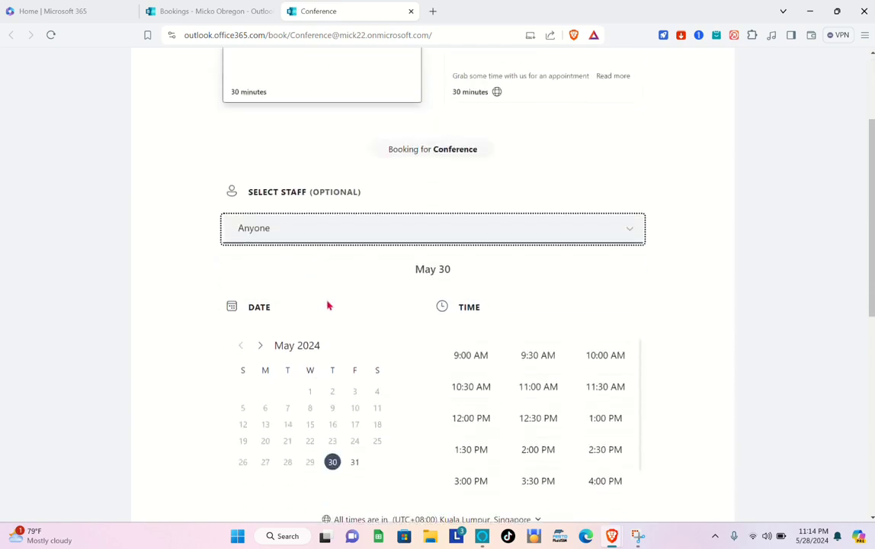
{"action": "scroll", "coordinate": [328, 306], "scroll_direction": "down", "scroll_amount": 2}
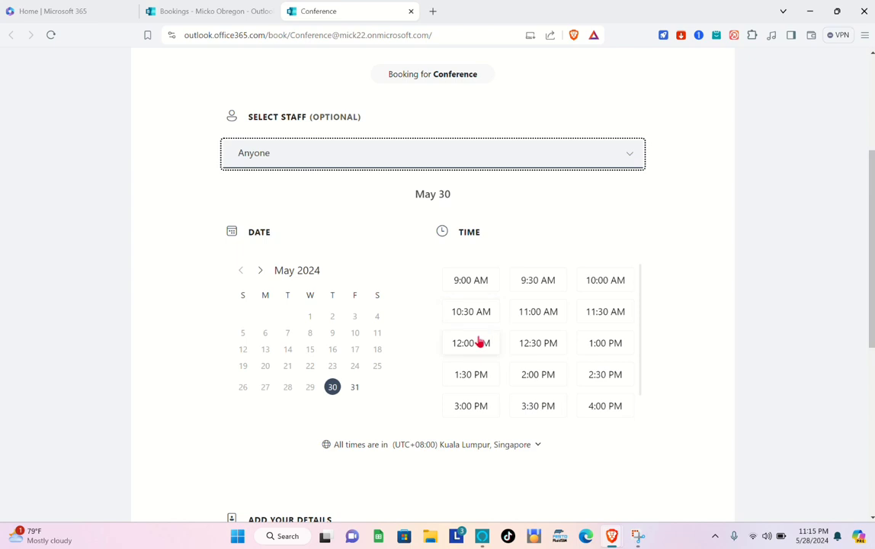
{"action": "scroll", "coordinate": [479, 342], "scroll_direction": "down", "scroll_amount": 1}
{"action": "scroll", "coordinate": [518, 416], "scroll_direction": "up", "scroll_amount": 1}
{"action": "scroll", "coordinate": [518, 416], "scroll_direction": "up", "scroll_amount": 3}
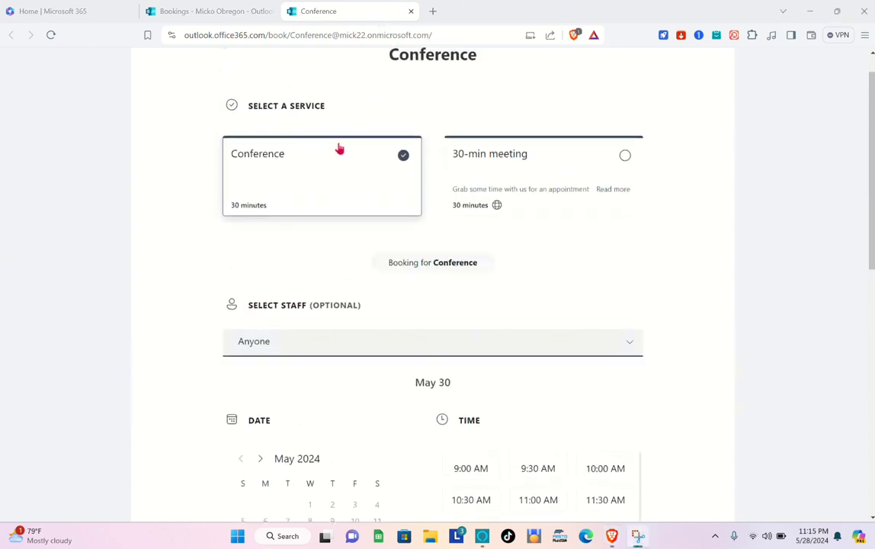
{"action": "scroll", "coordinate": [338, 147], "scroll_direction": "up", "scroll_amount": 1}
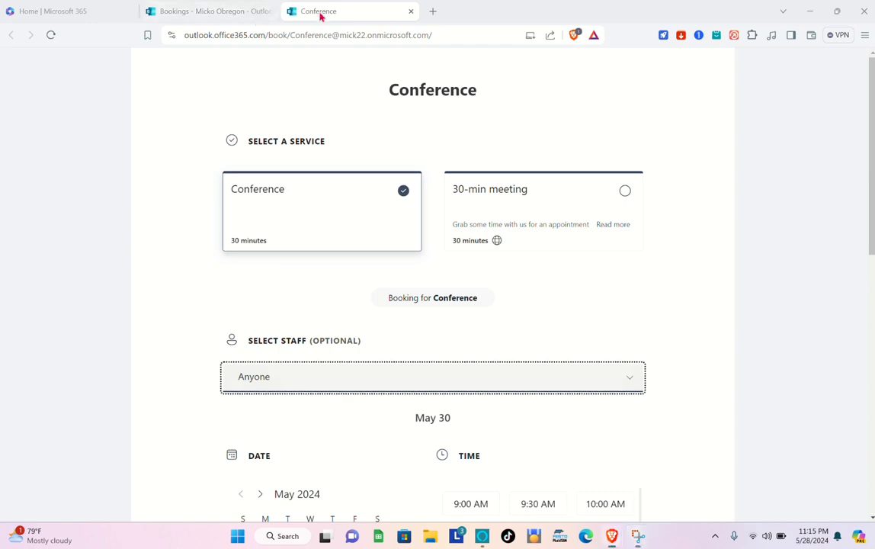
{"action": "left_click_drag", "start_coordinate": [323, 15], "coordinate": [203, 28]}
Close the public page preview and edit the staff member's profile under Staff
{"action": "left_click", "coordinate": [271, 12]}
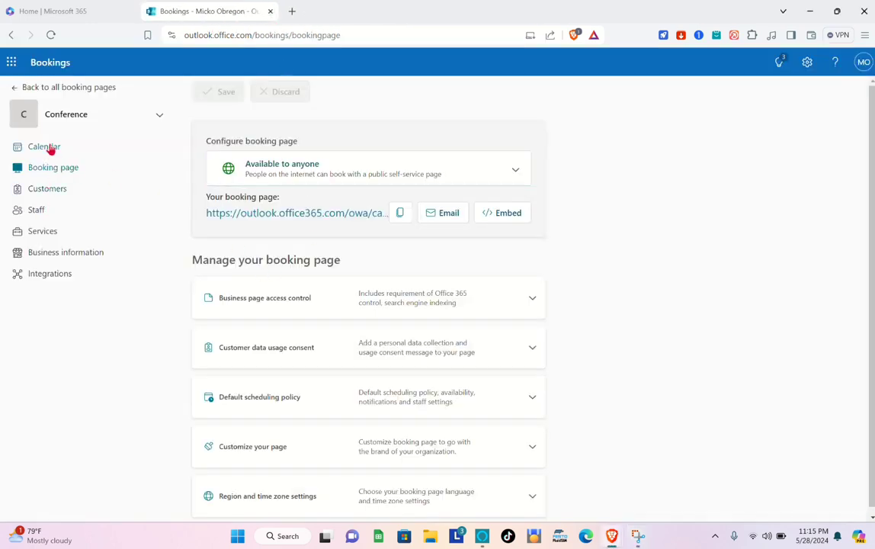
{"action": "left_click", "coordinate": [38, 210]}
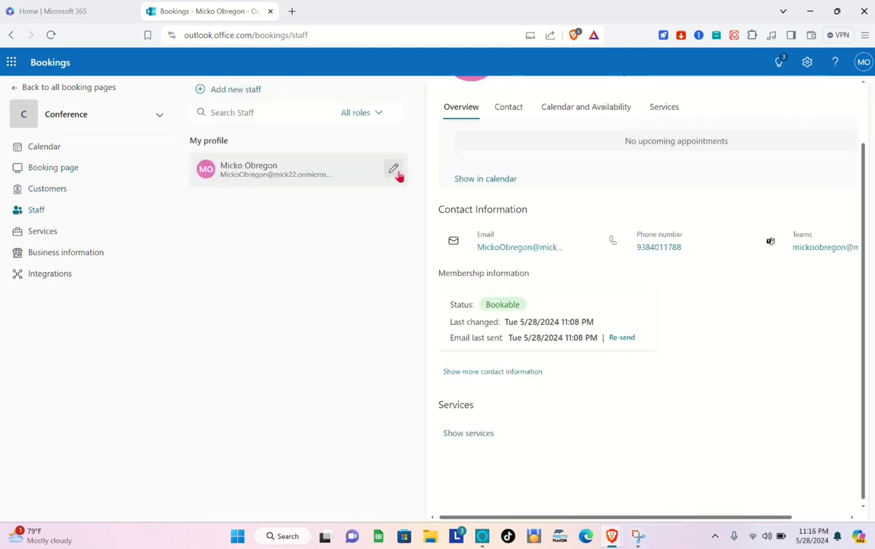
{"action": "left_click", "coordinate": [394, 168]}
{"action": "scroll", "coordinate": [377, 321], "scroll_direction": "down", "scroll_amount": 3}
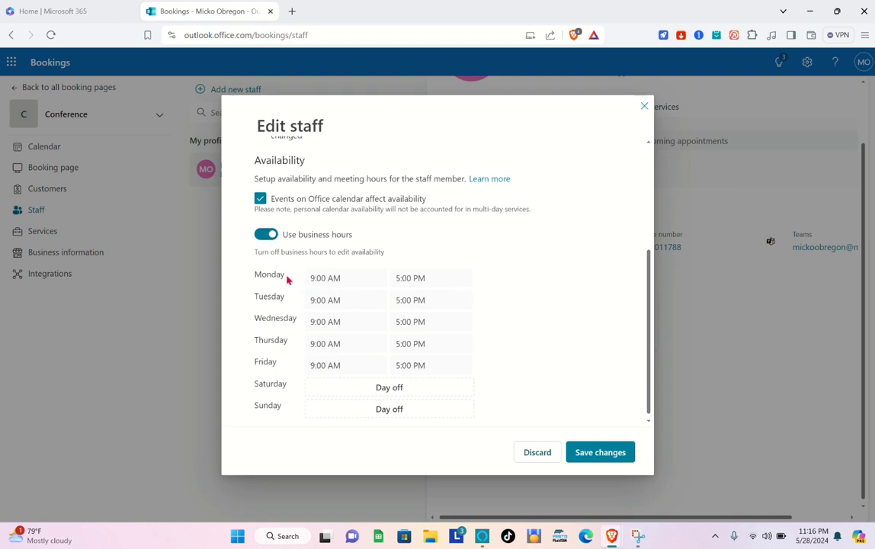
Turn off business hours, delete Monday, Wednesday and Friday hours, and save
{"action": "left_click", "coordinate": [266, 235]}
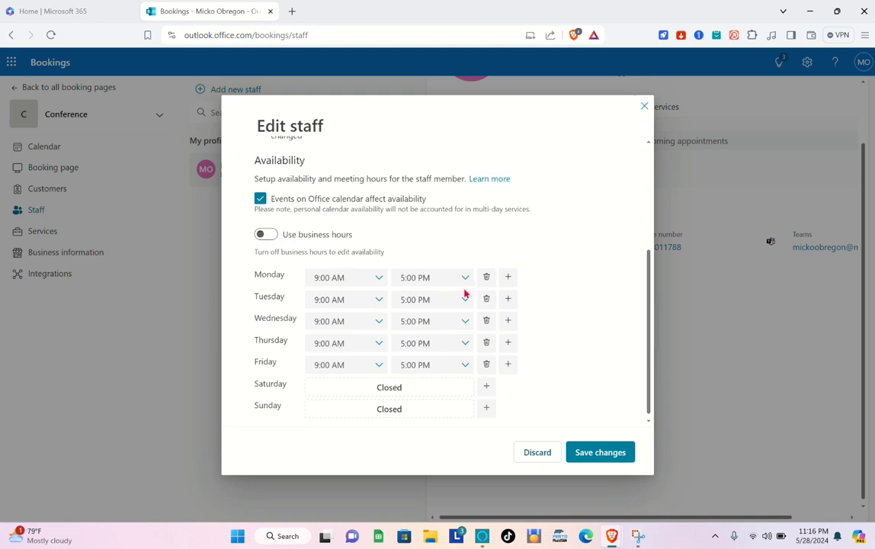
{"action": "left_click", "coordinate": [486, 279]}
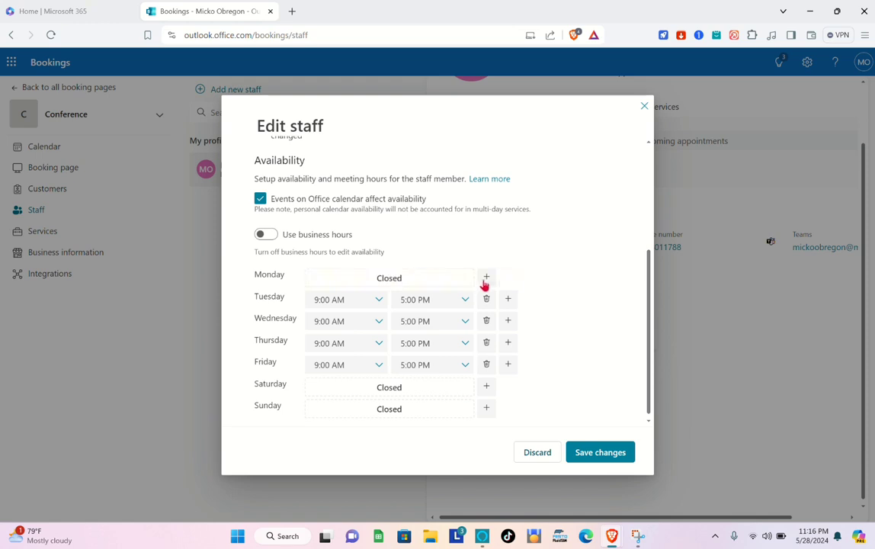
{"action": "left_click", "coordinate": [486, 321]}
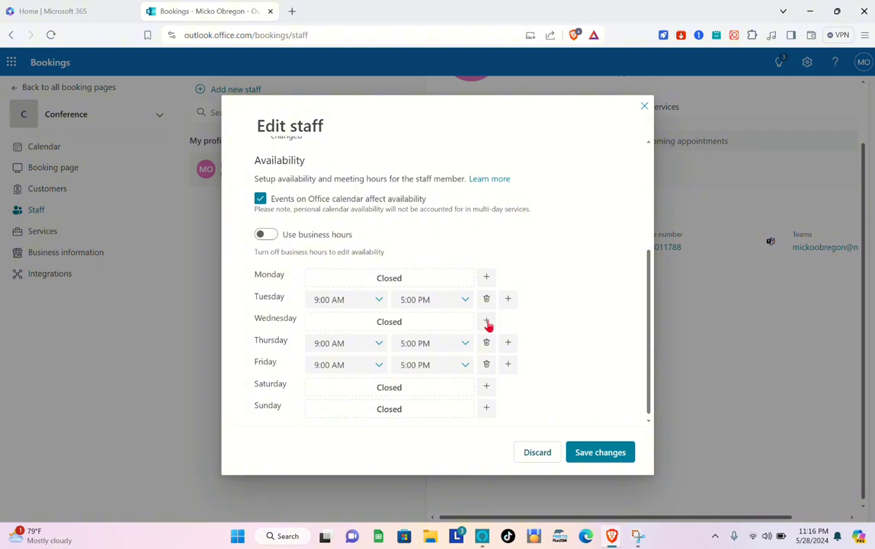
{"action": "left_click", "coordinate": [487, 364]}
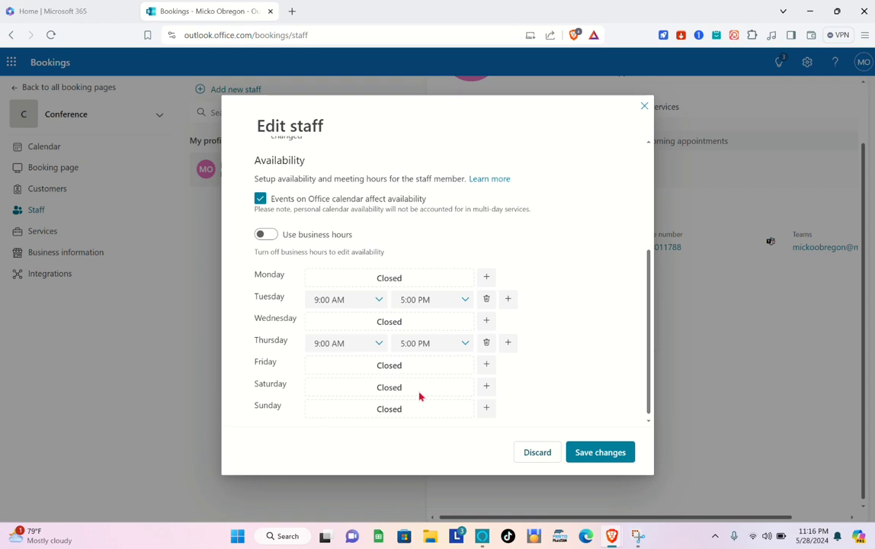
{"action": "left_click", "coordinate": [603, 450]}
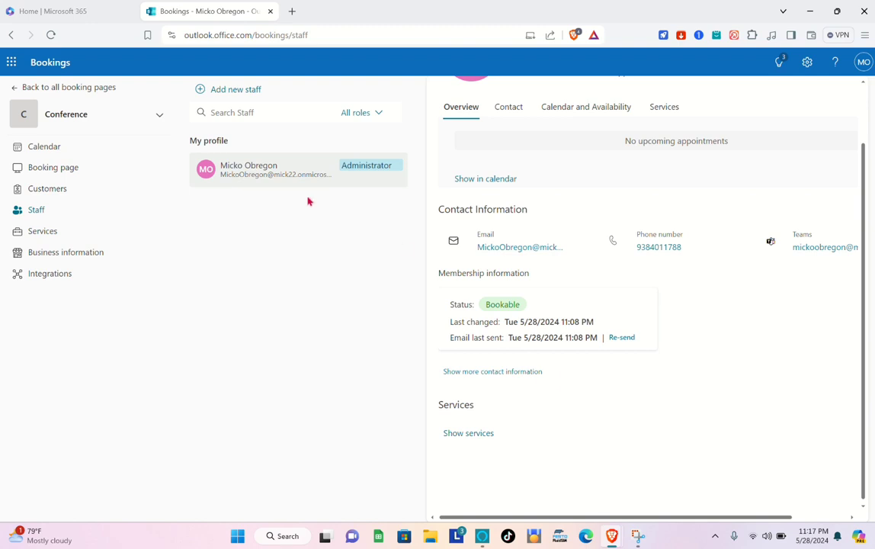
Reopen the public booking page from Booking page and select the Conference service
{"action": "left_click", "coordinate": [54, 166]}
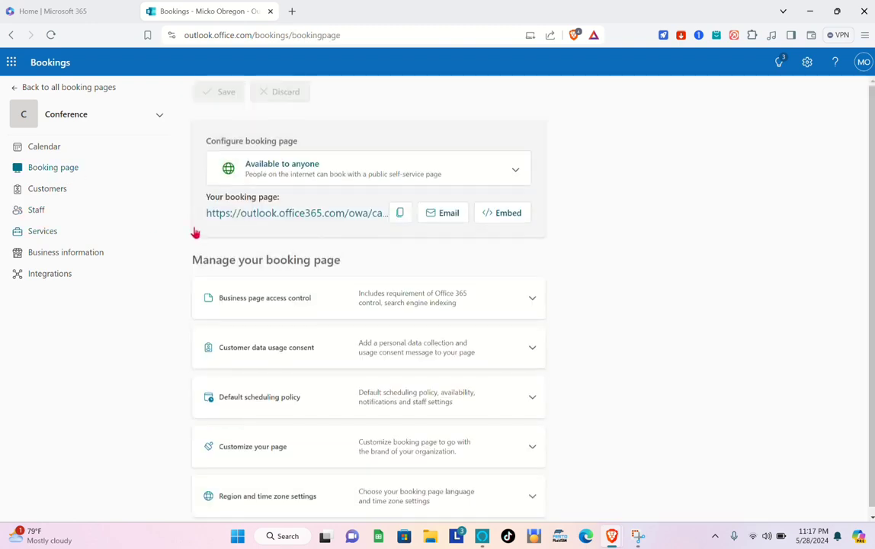
{"action": "left_click", "coordinate": [259, 221]}
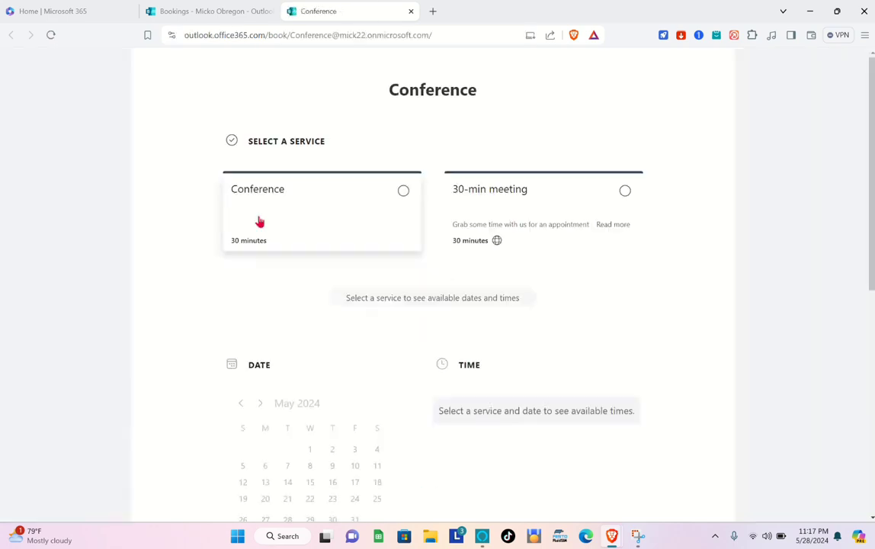
{"action": "left_click", "coordinate": [403, 193]}
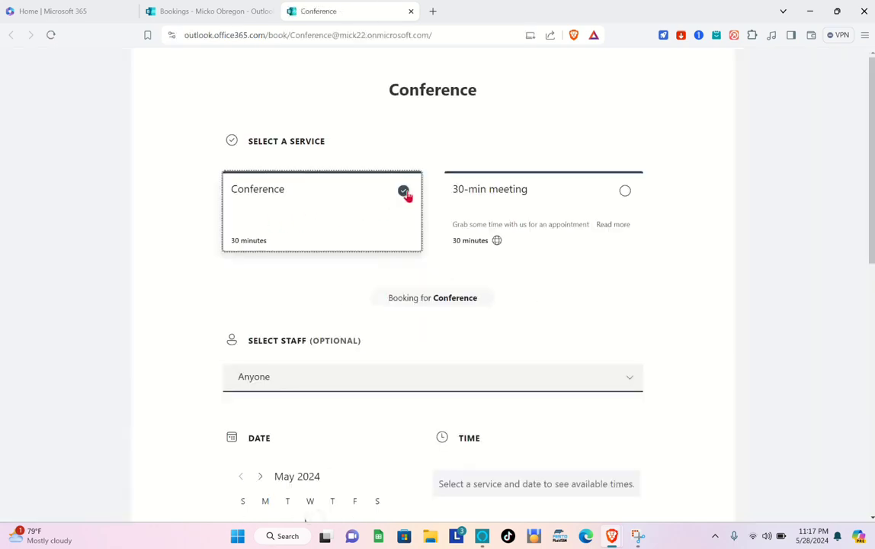
{"action": "scroll", "coordinate": [387, 352], "scroll_direction": "down", "scroll_amount": 2}
{"action": "scroll", "coordinate": [387, 352], "scroll_direction": "down", "scroll_amount": 3}
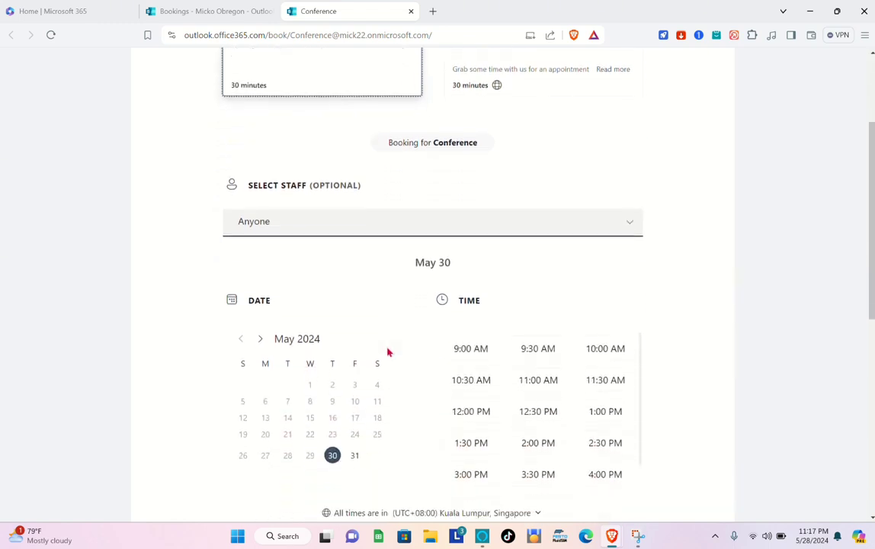
{"action": "scroll", "coordinate": [445, 347], "scroll_direction": "down", "scroll_amount": 3}
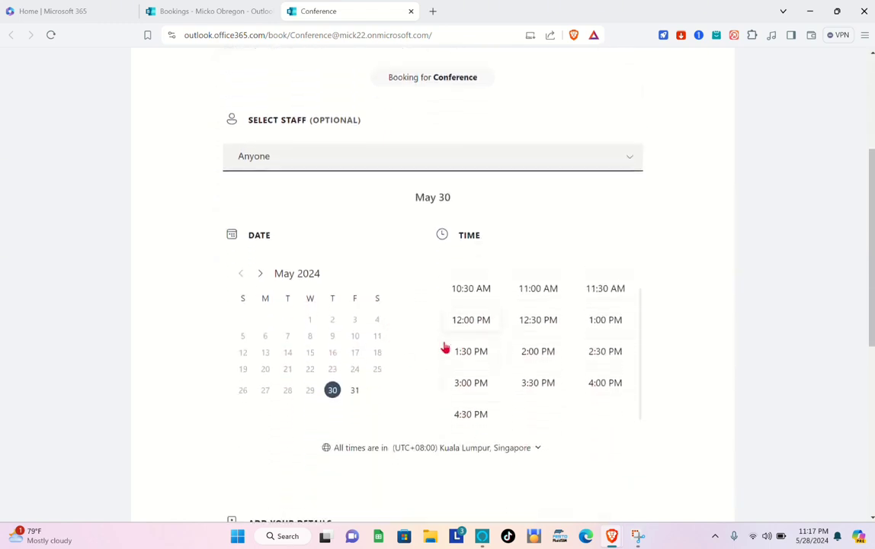
{"action": "scroll", "coordinate": [445, 347], "scroll_direction": "up", "scroll_amount": 1}
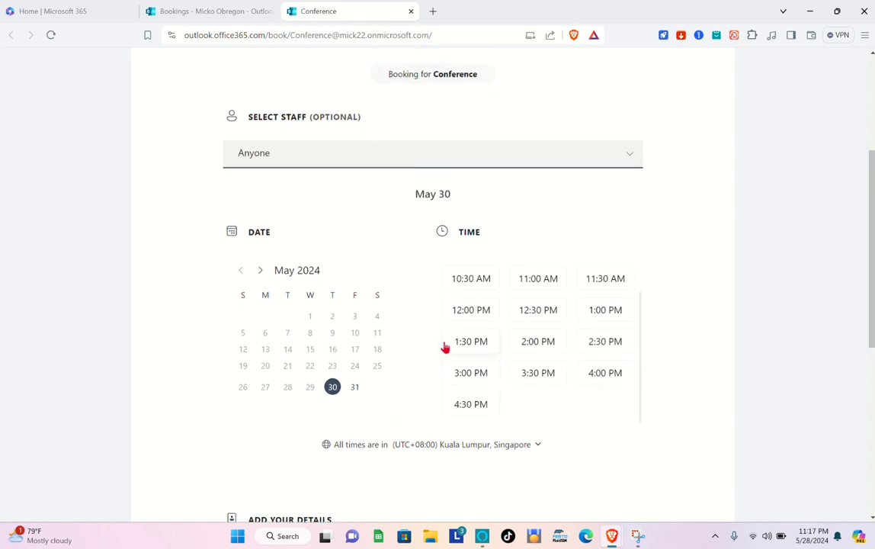
{"action": "scroll", "coordinate": [315, 253], "scroll_direction": "up", "scroll_amount": 3}
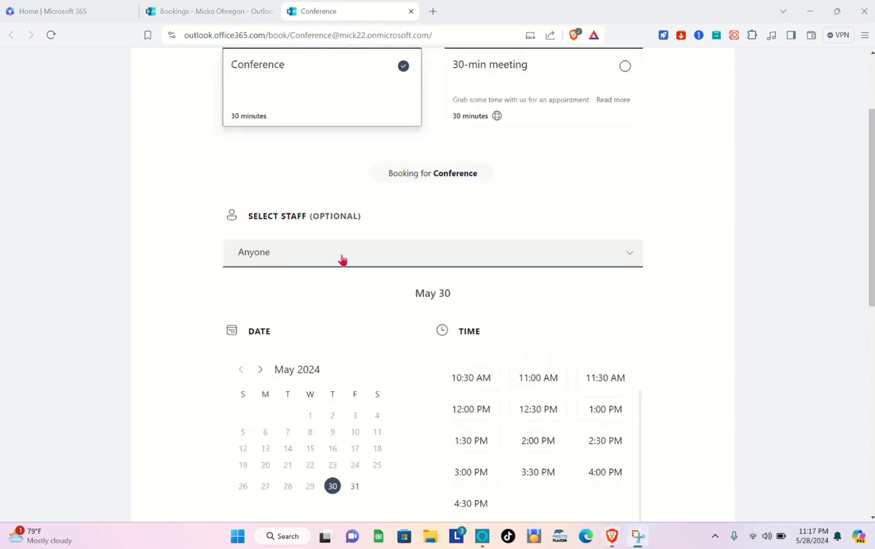
Choose the specific staff member instead of Anyone in Select Staff
{"action": "left_click", "coordinate": [290, 254]}
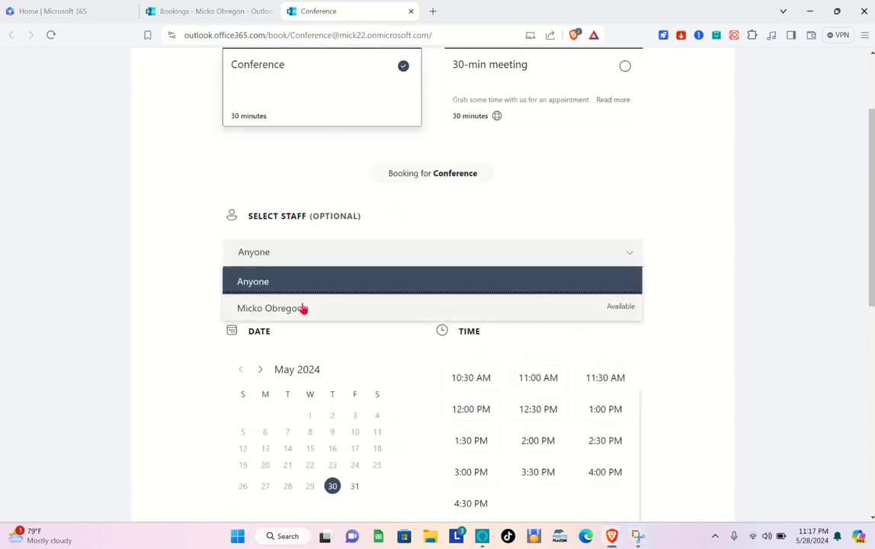
{"action": "left_click", "coordinate": [305, 309]}
{"action": "scroll", "coordinate": [391, 327], "scroll_direction": "down", "scroll_amount": 2}
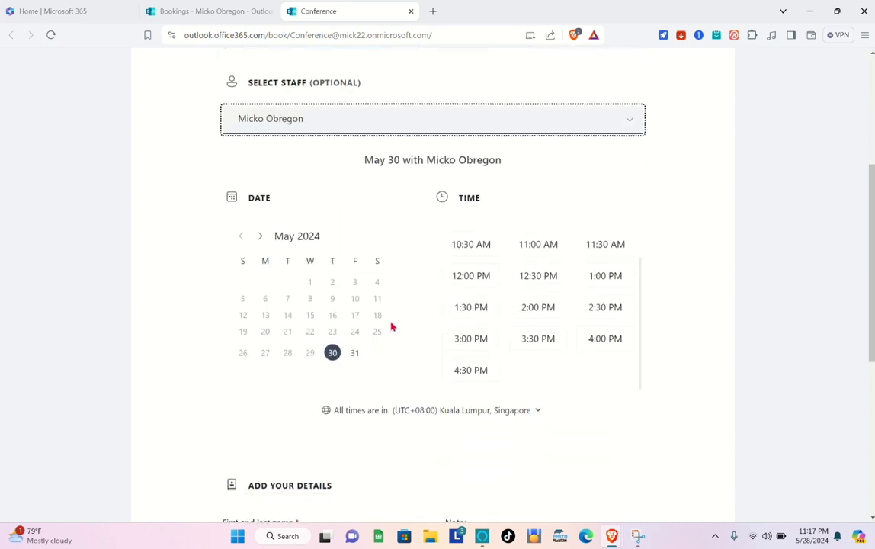
{"action": "scroll", "coordinate": [391, 327], "scroll_direction": "up", "scroll_amount": 2}
{"action": "scroll", "coordinate": [391, 327], "scroll_direction": "up", "scroll_amount": 2}
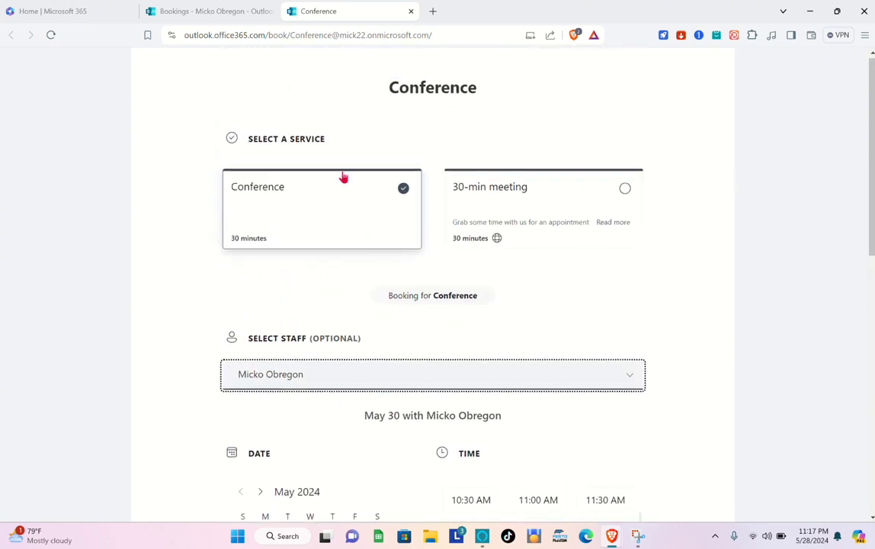
{"action": "left_click", "coordinate": [403, 188]}
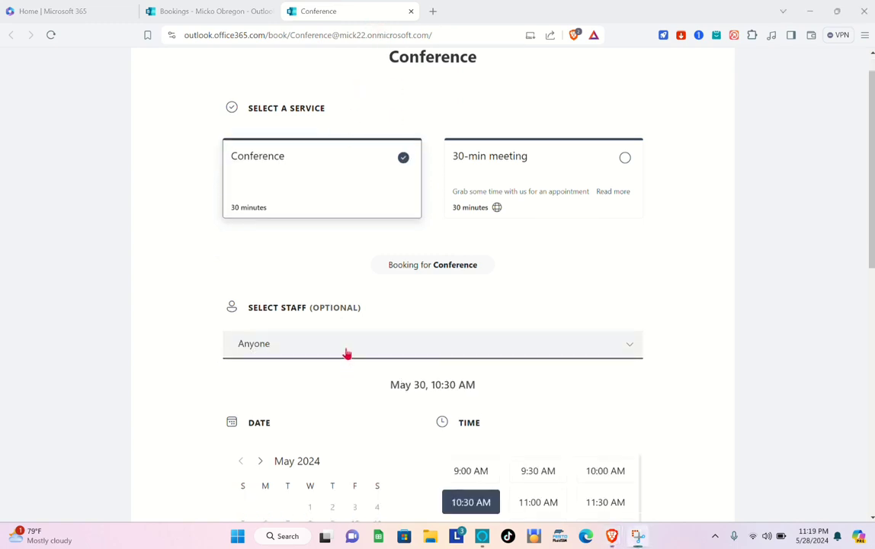
Pick the staff member and book the May 31, 9:00 AM slot
{"action": "left_click", "coordinate": [346, 352]}
{"action": "left_click", "coordinate": [292, 408]}
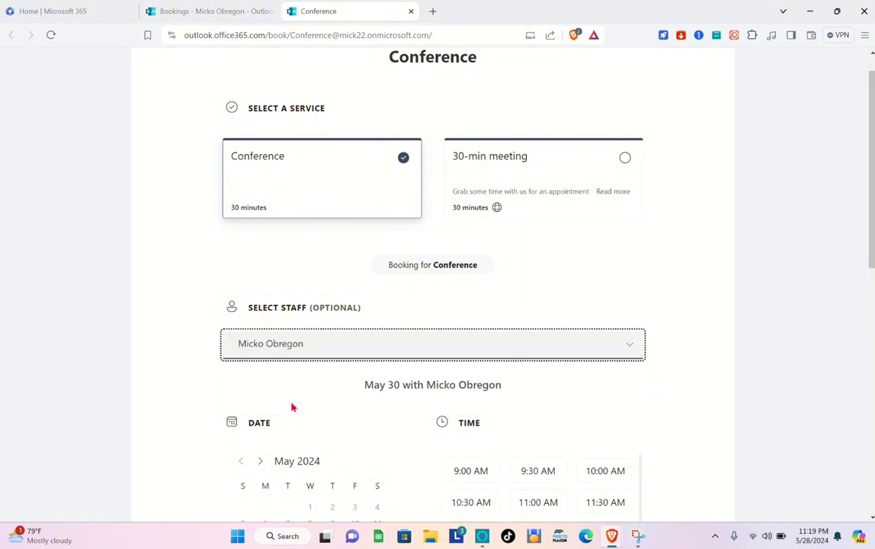
{"action": "scroll", "coordinate": [290, 406], "scroll_direction": "down", "scroll_amount": 3}
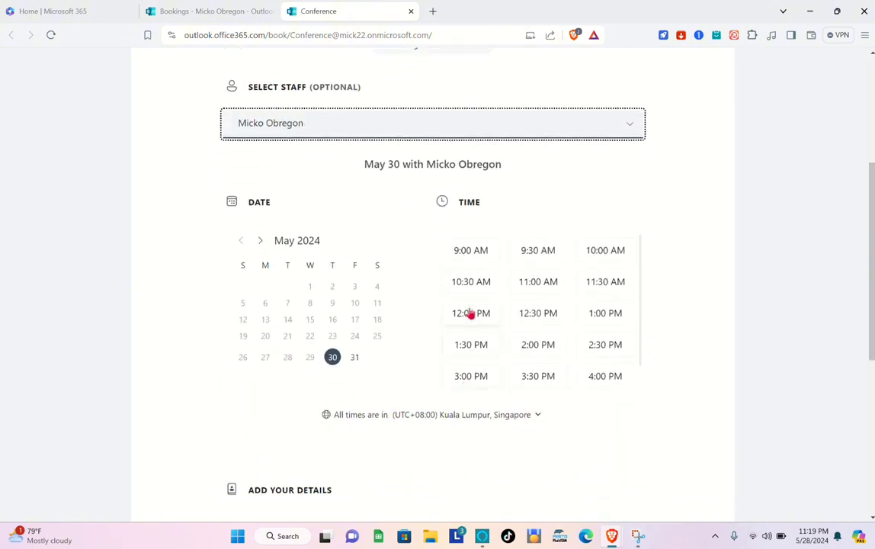
{"action": "left_click", "coordinate": [355, 359]}
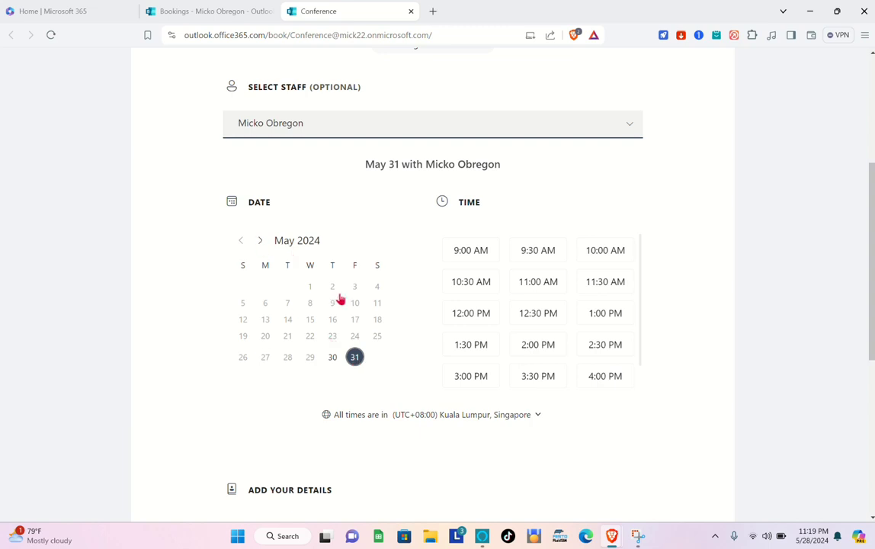
{"action": "left_click", "coordinate": [476, 259]}
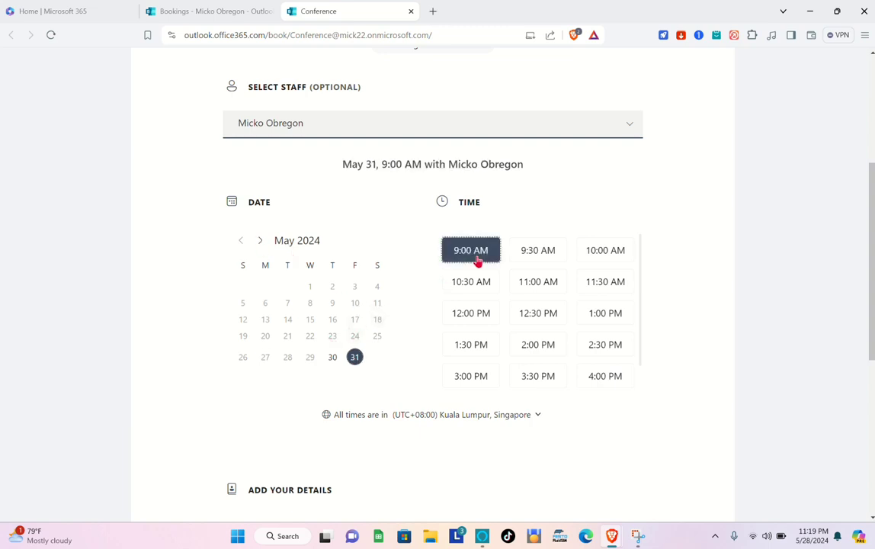
Check the Add your details form, starting at the customer's name field
{"action": "scroll", "coordinate": [406, 379], "scroll_direction": "down", "scroll_amount": 4}
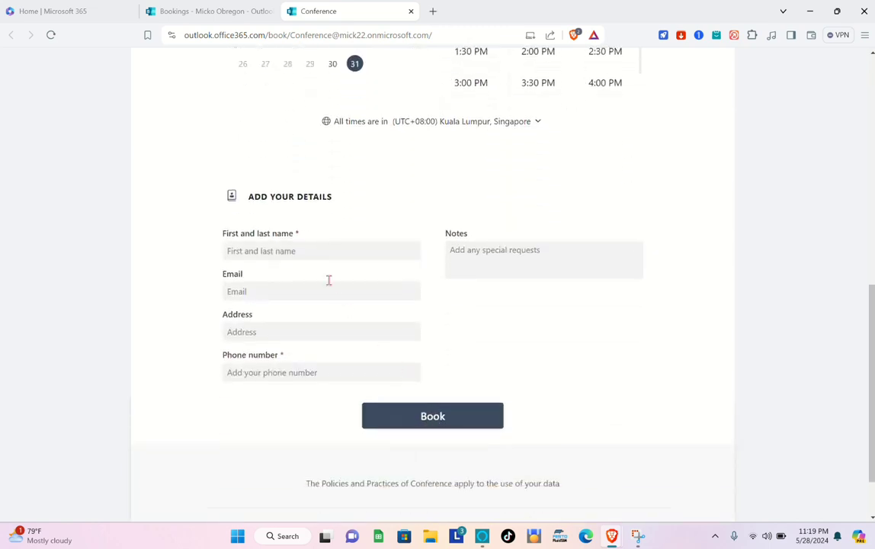
{"action": "left_click", "coordinate": [272, 251]}
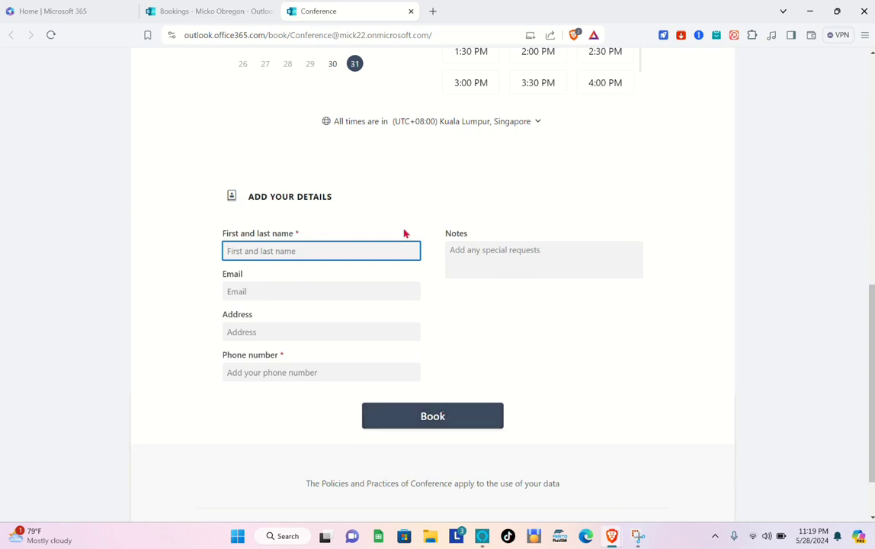
{"action": "scroll", "coordinate": [404, 233], "scroll_direction": "up", "scroll_amount": 10}
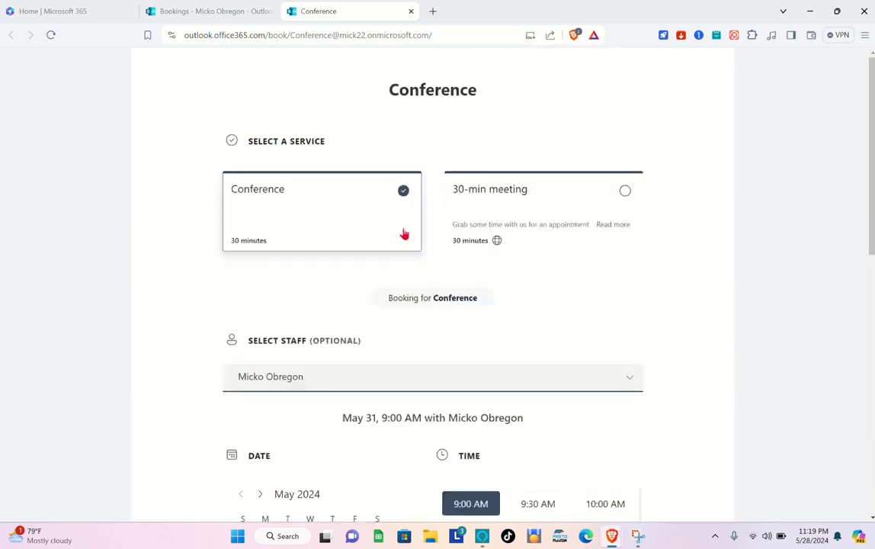